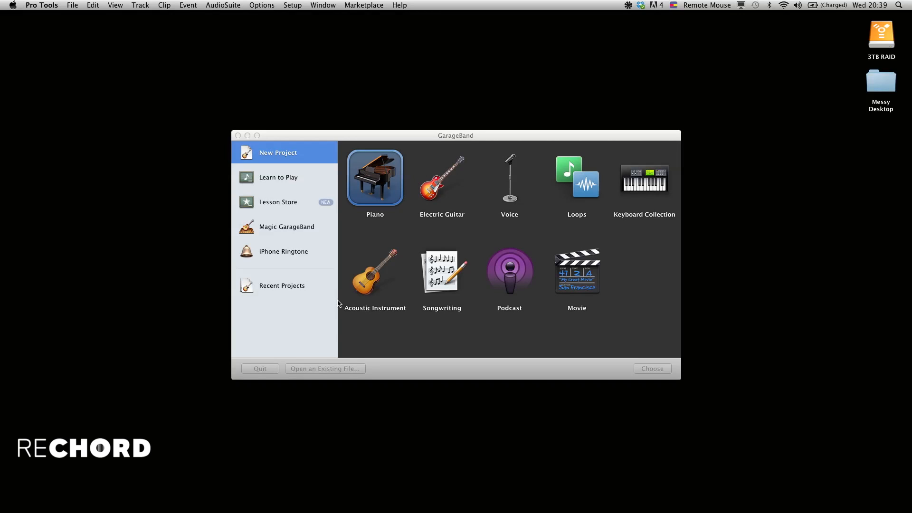
Step: Raise the project chooser and choose the Piano template for a new project
drag(363, 137, 364, 115)
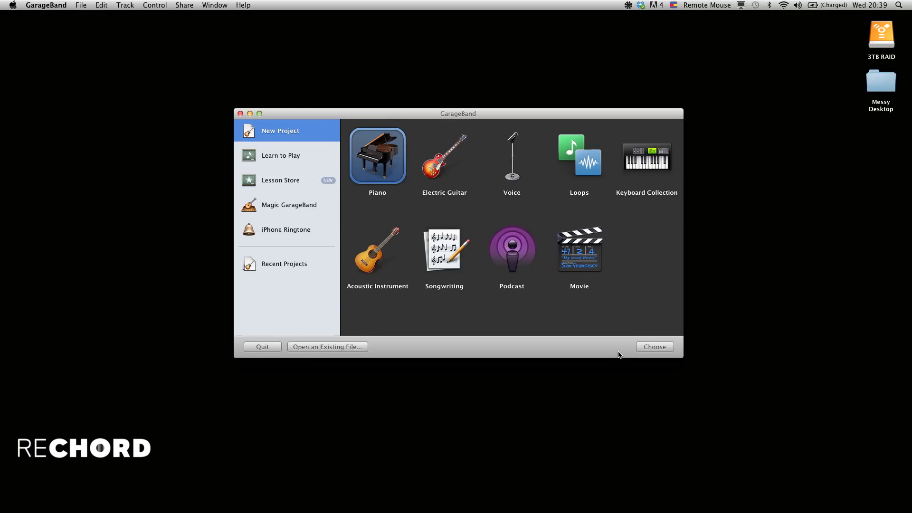
click(647, 349)
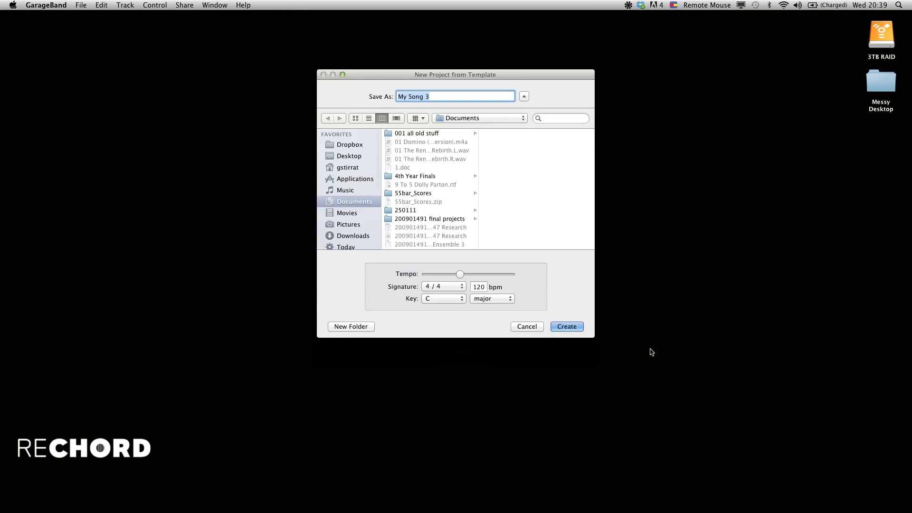
Step: Name the project 'Rechord Theme 2' and create it at 120 bpm, 4/4, C major
text(Rechord Therme 2)
click(565, 328)
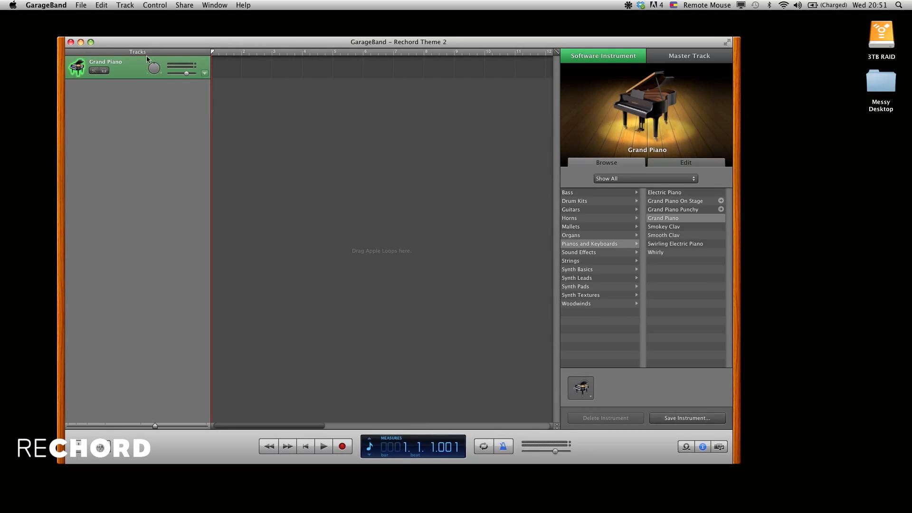
Step: Maximize the project window and bring up the Audio/MIDI preferences
click(91, 42)
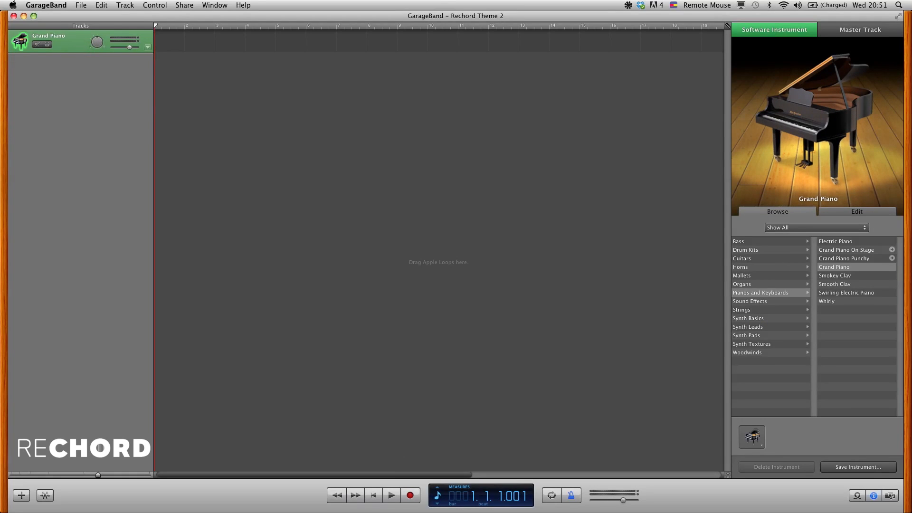
click(81, 4)
mouse_move(46, 5)
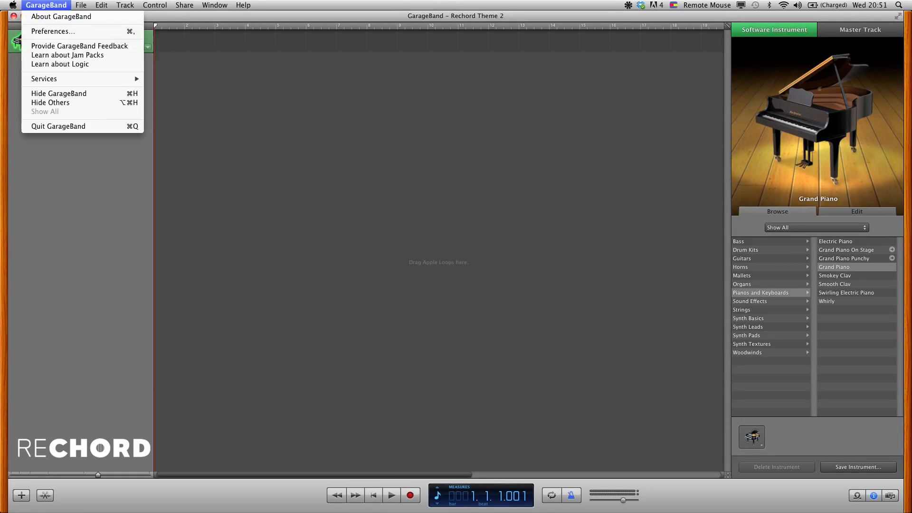
click(48, 32)
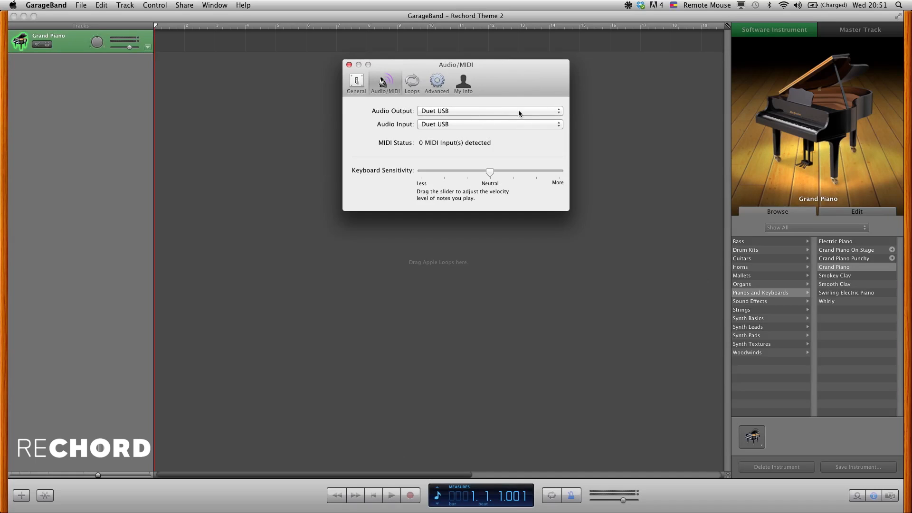
Step: Leave both audio output and input on Duet USB and close the preferences
click(554, 114)
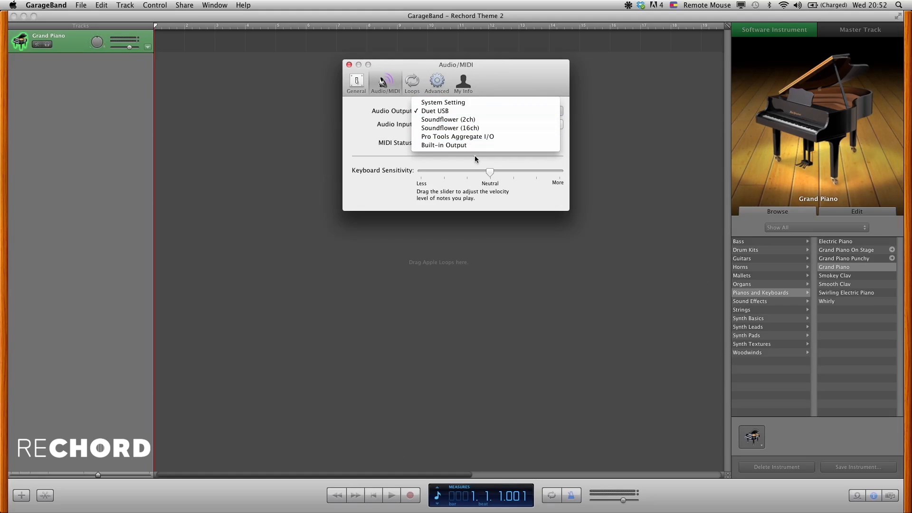
click(379, 116)
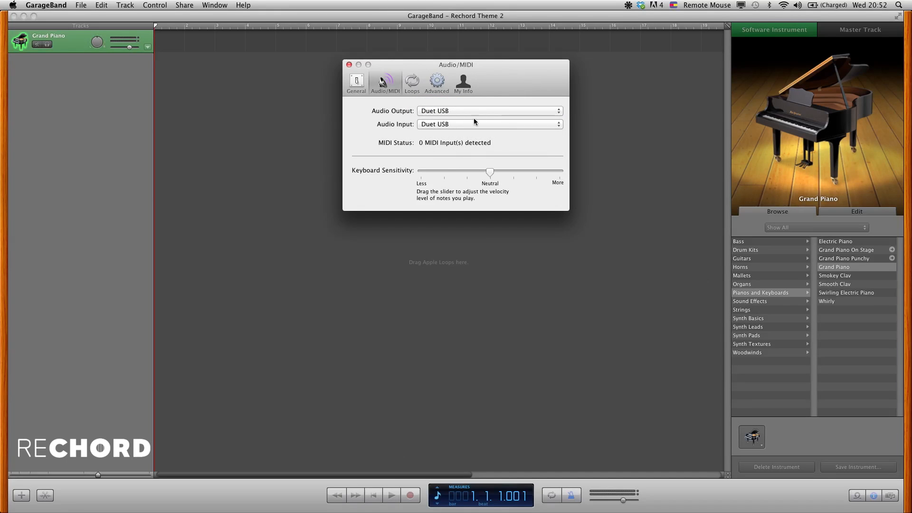
click(487, 125)
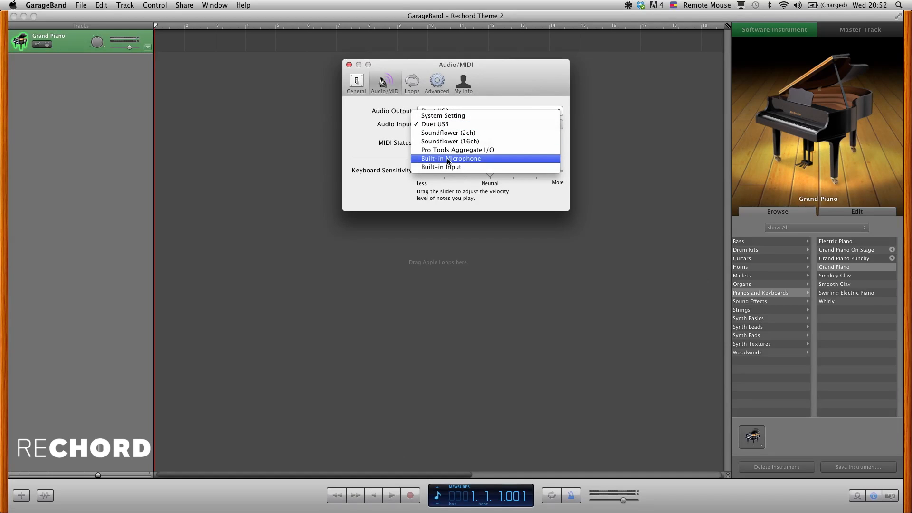
click(367, 153)
click(463, 112)
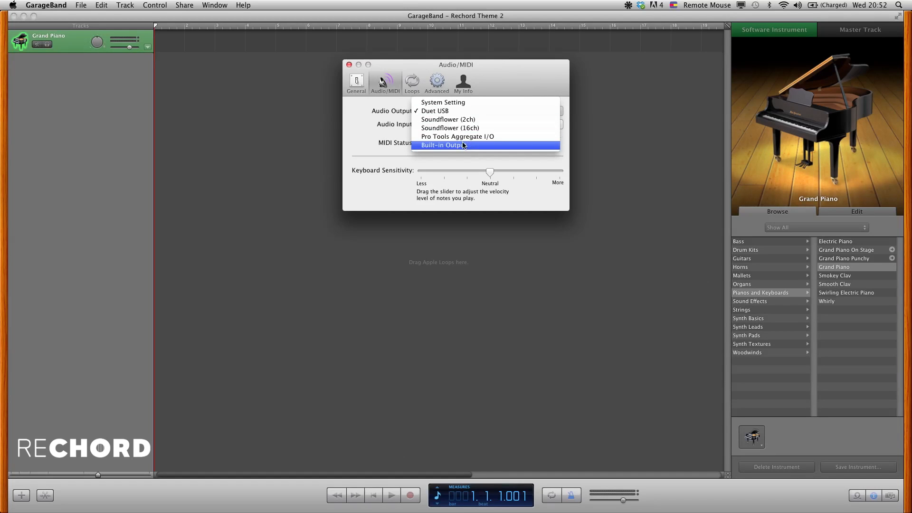
click(373, 126)
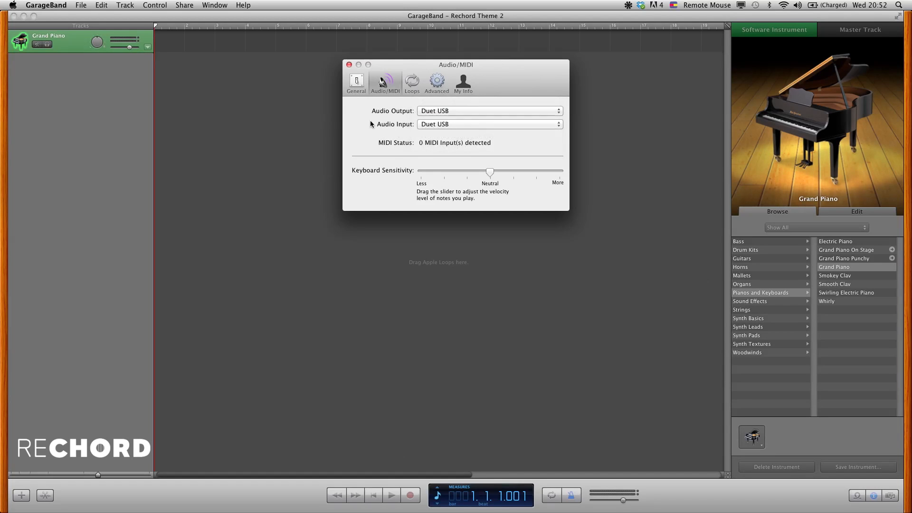
click(349, 65)
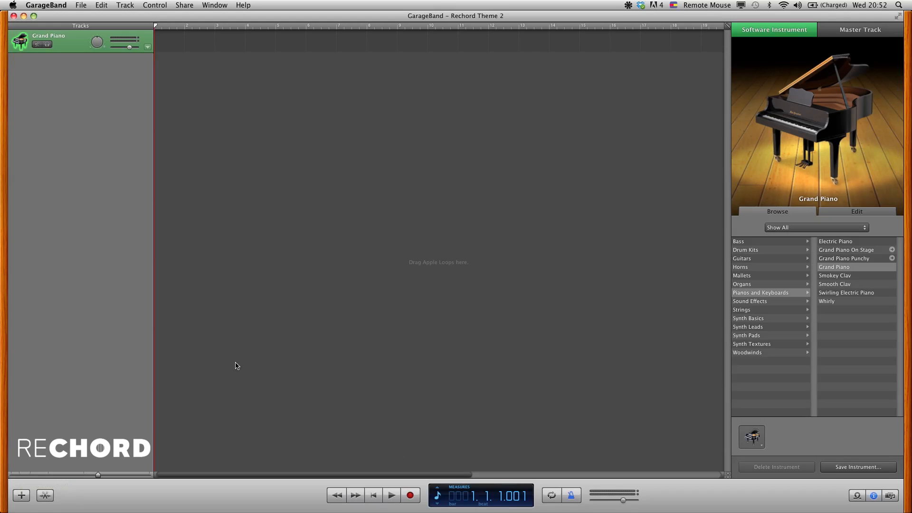
click(23, 496)
Step: Create a new Real Instrument (microphone) track
click(429, 130)
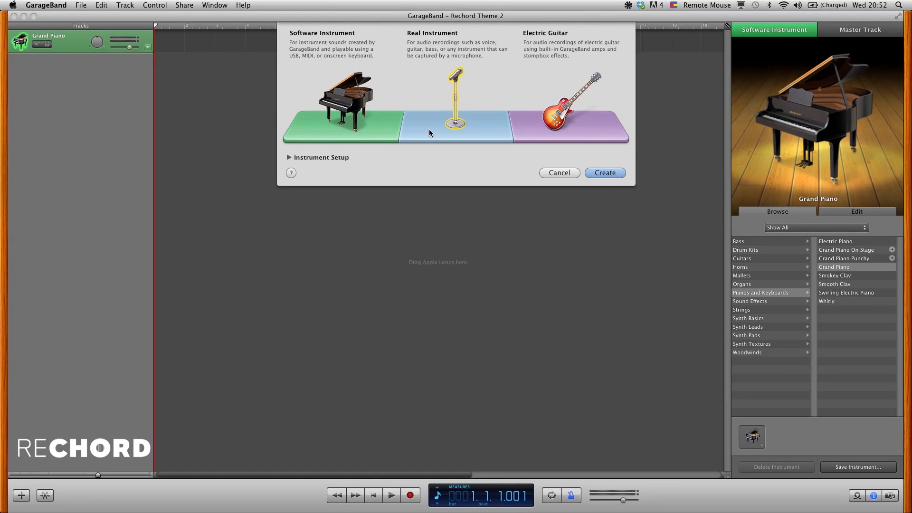
click(598, 173)
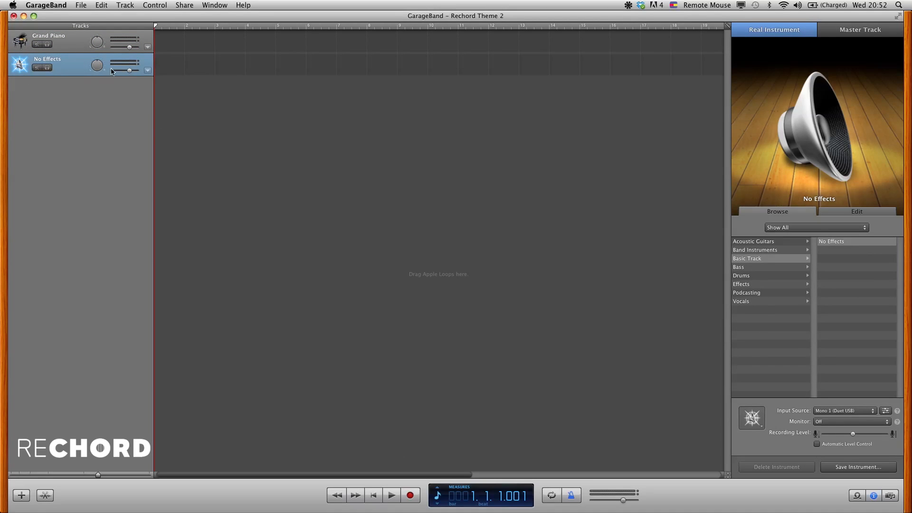
Step: Rename the new track to 'Guitar'
click(46, 61)
text(cuitar)
key(Return)
Step: Set the Guitar input source to Mono 2 and monitoring On without feedback protection
click(850, 412)
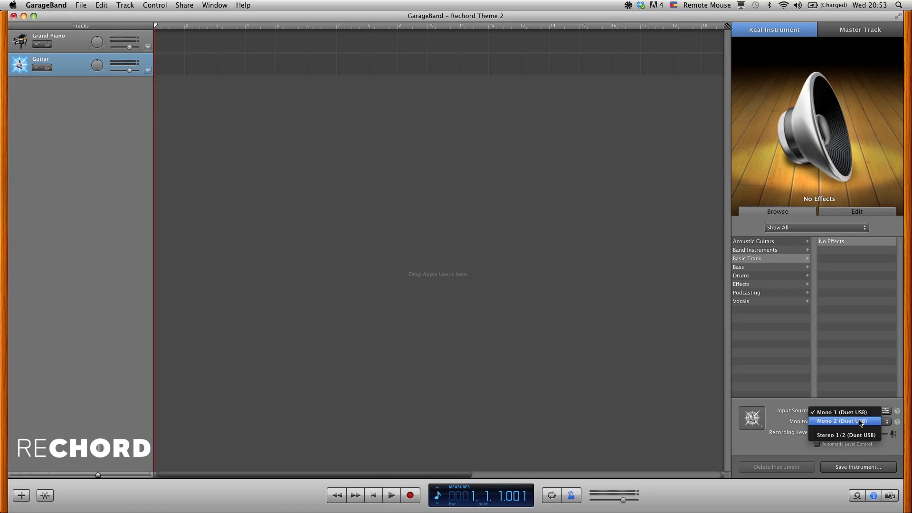
click(860, 422)
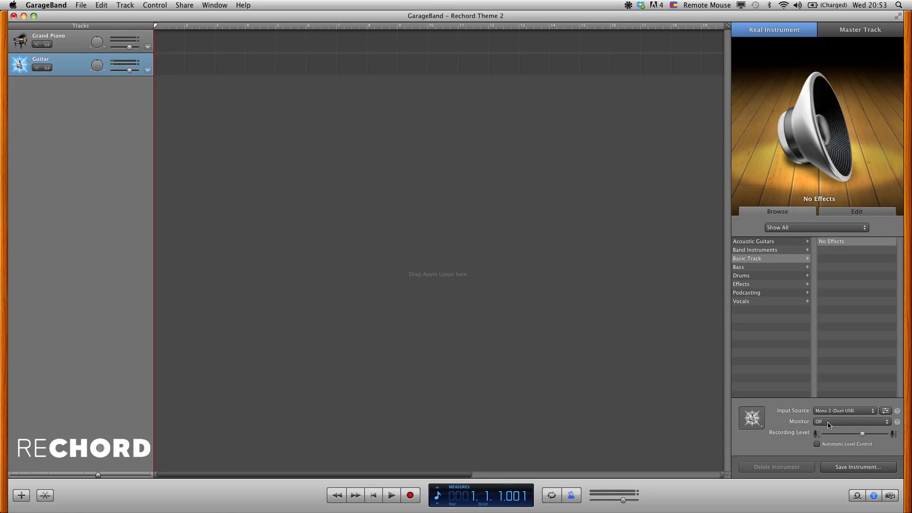
click(843, 424)
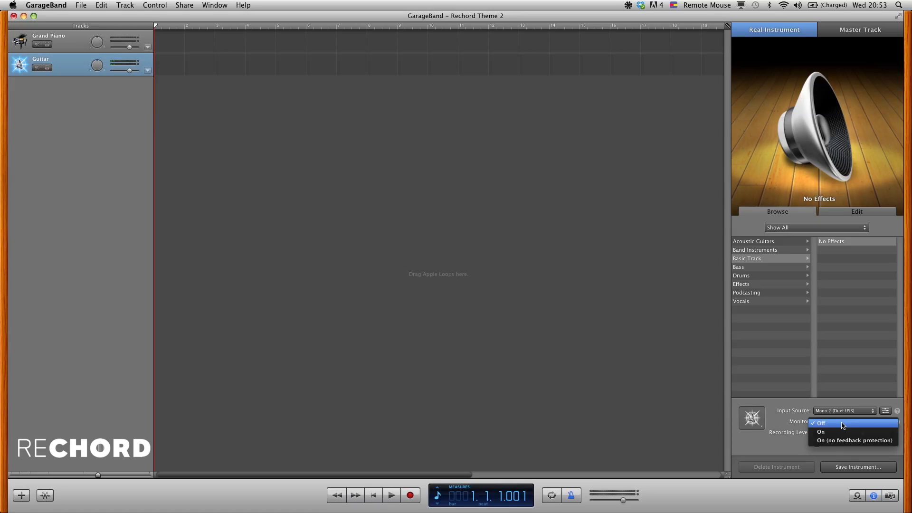
click(841, 440)
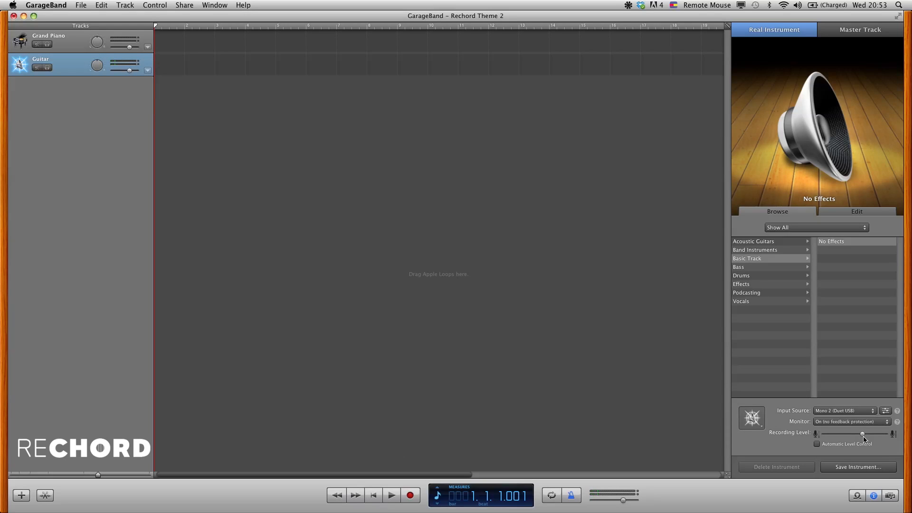
Step: Adjust the Guitar recording level slider, settling it at about 70%
drag(863, 435, 836, 436)
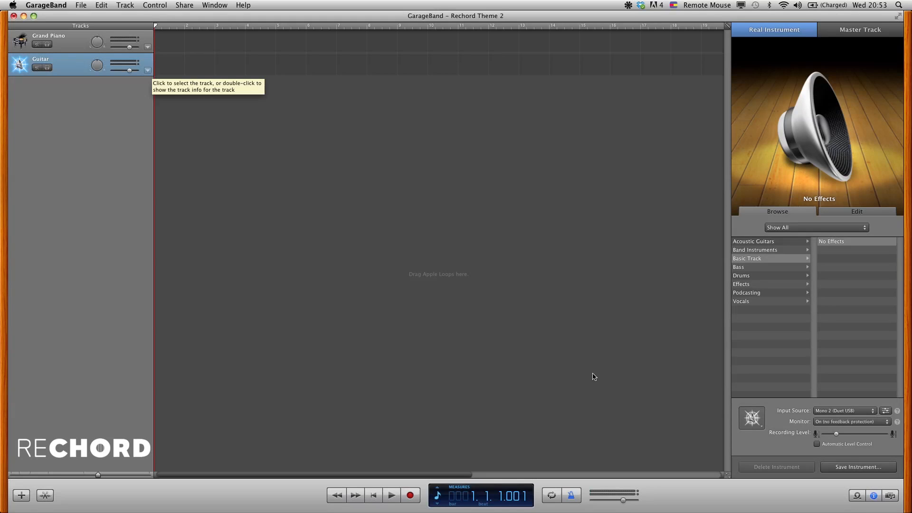
mouse_move(837, 435)
drag(836, 433, 855, 436)
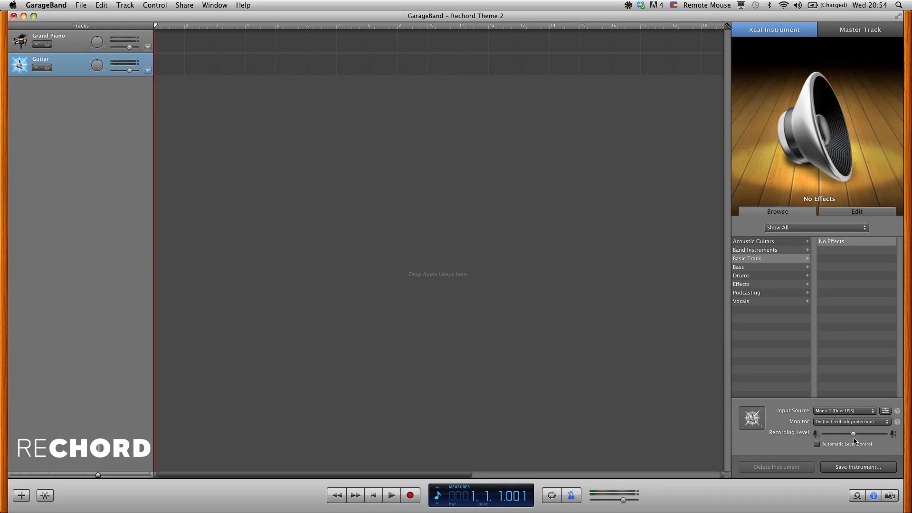
drag(854, 434, 870, 435)
drag(870, 434, 861, 435)
Step: Review the metronome options unchanged and show key, tempo and time signature in the display
click(155, 5)
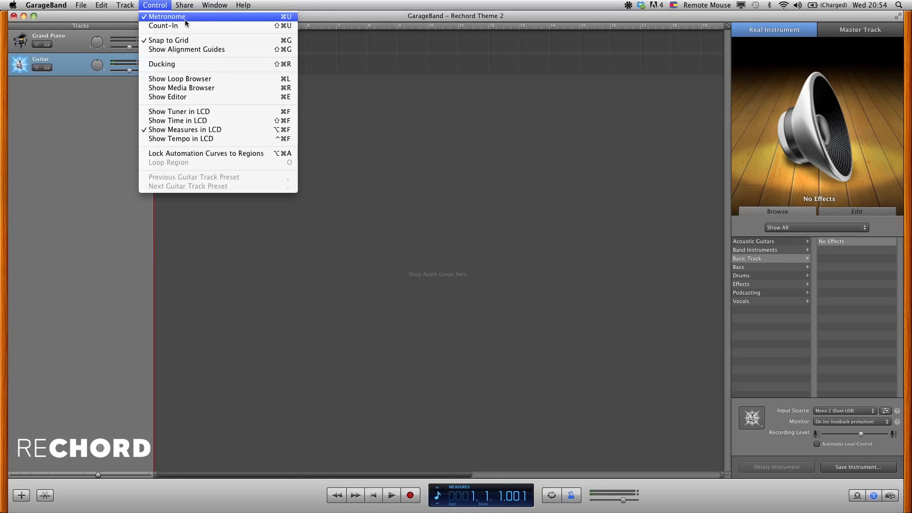
click(415, 355)
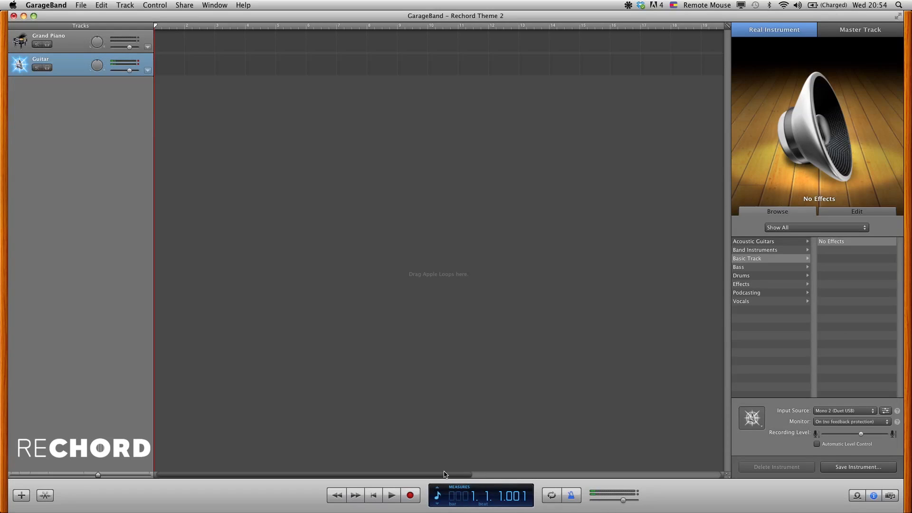
click(437, 505)
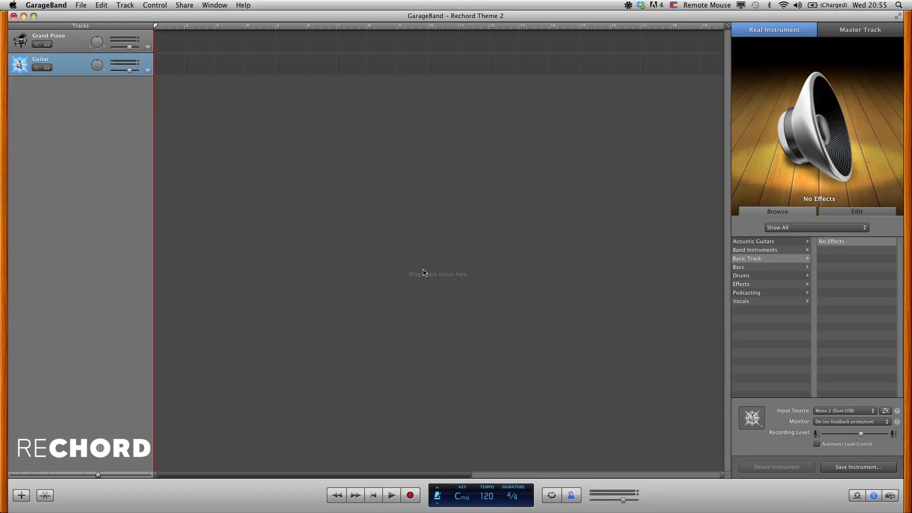
Step: Start, stop, and restart playback of the song
key(space)
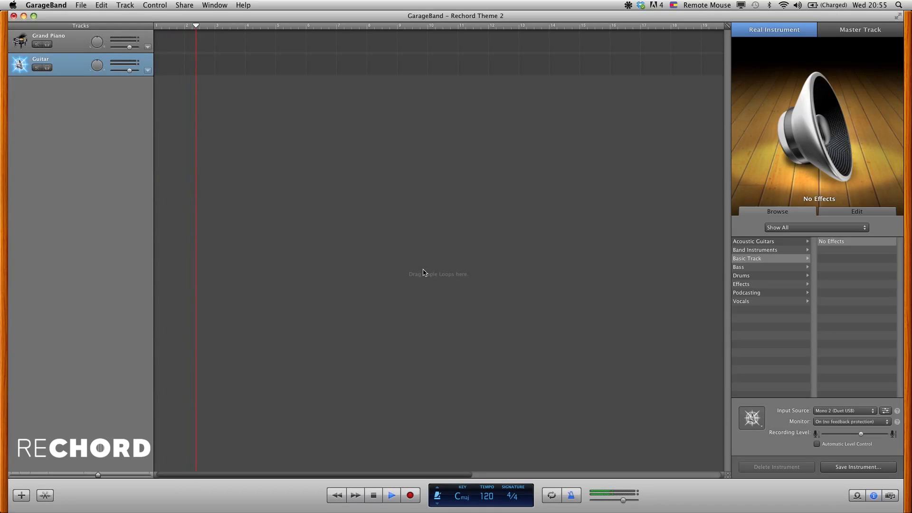
key(space)
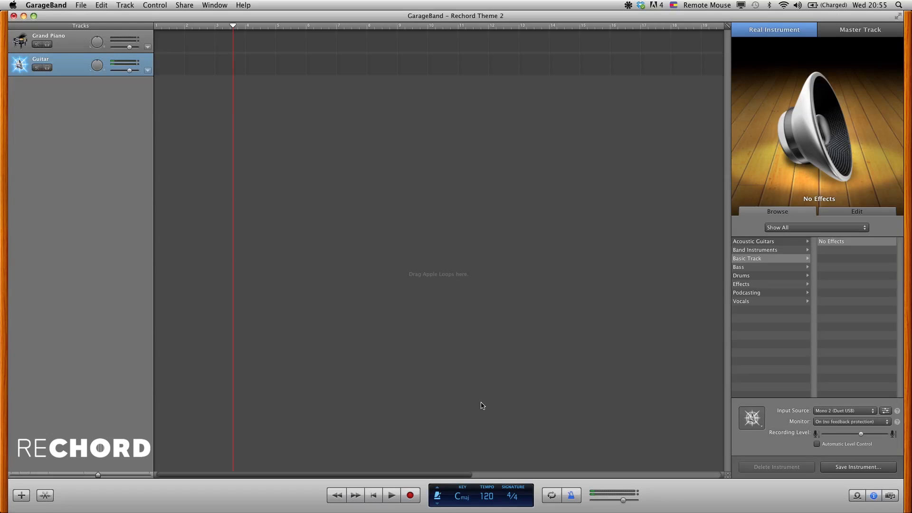
key(space)
Step: Set the tempo to 141 bpm, rewind to the start, and begin recording guitar
click(490, 497)
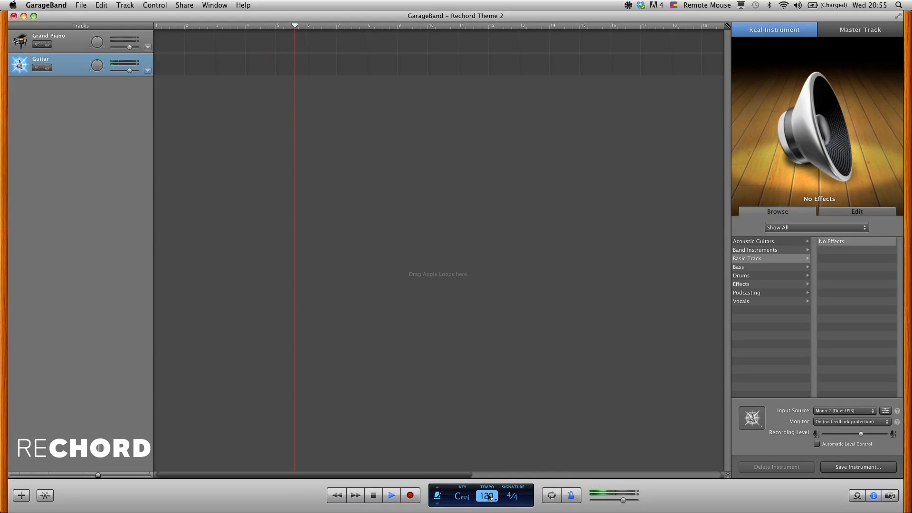
mouse_move(490, 497)
mouse_down()
mouse_move(490, 469)
mouse_move(490, 490)
mouse_up()
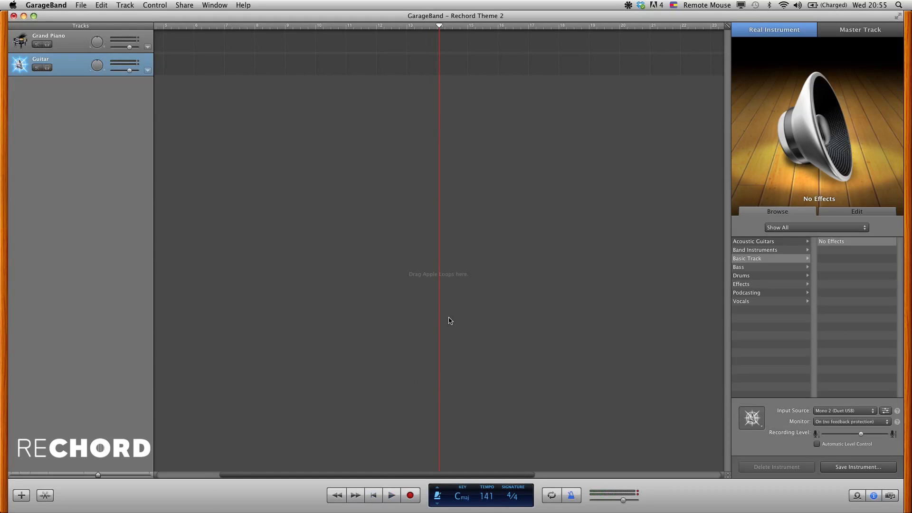
key(space)
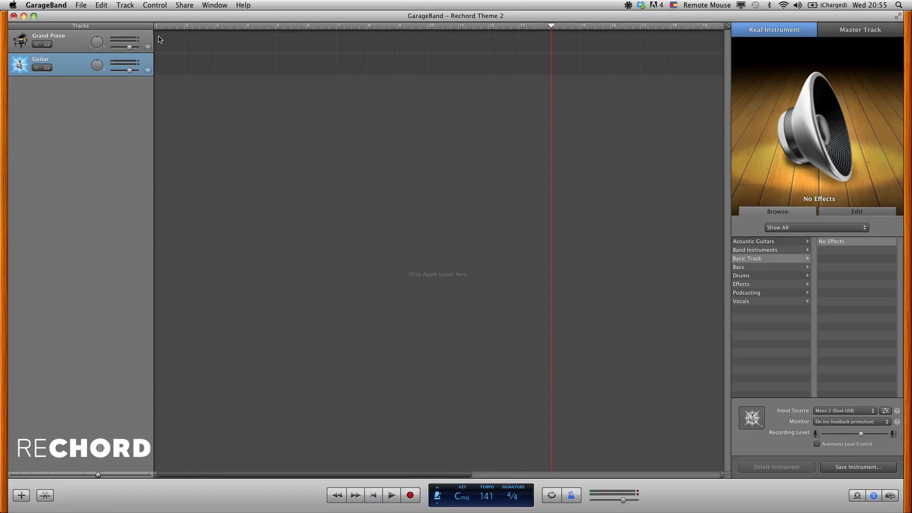
key(Return)
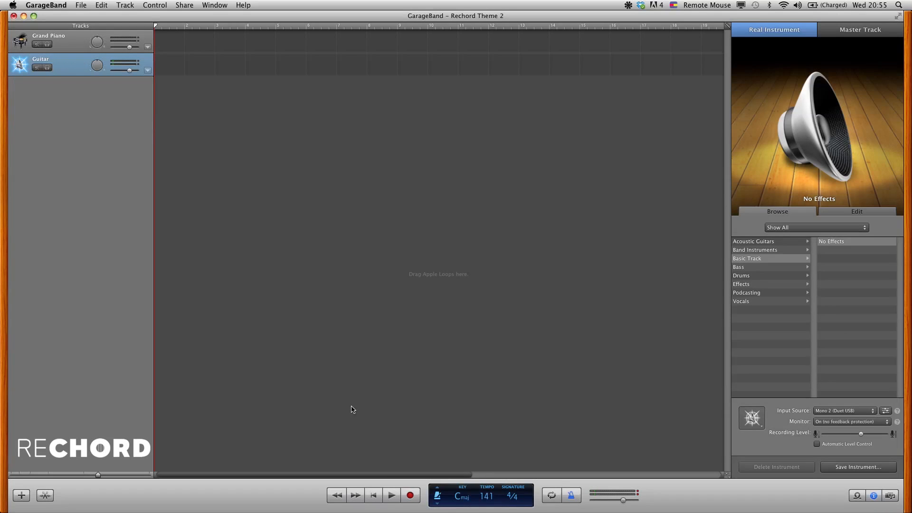
click(412, 497)
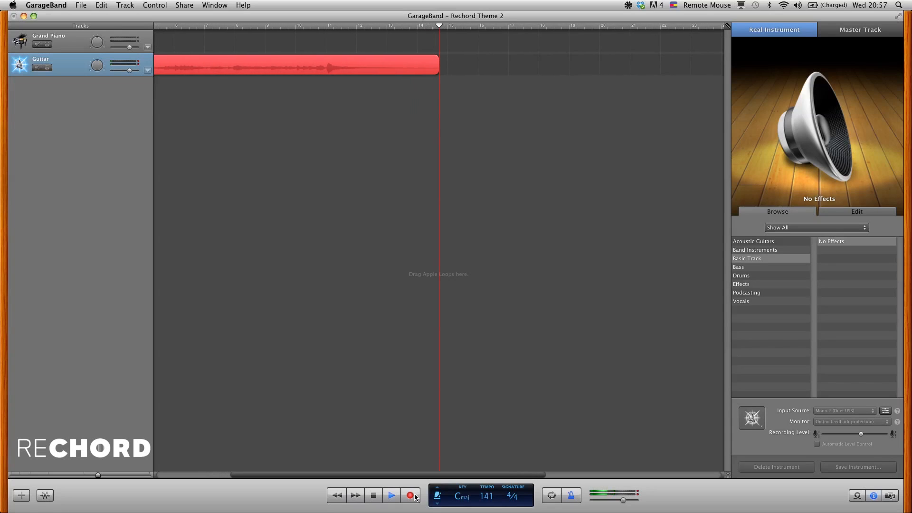
Step: Stop the guitar recording and listen back to it from bar 3
key(space)
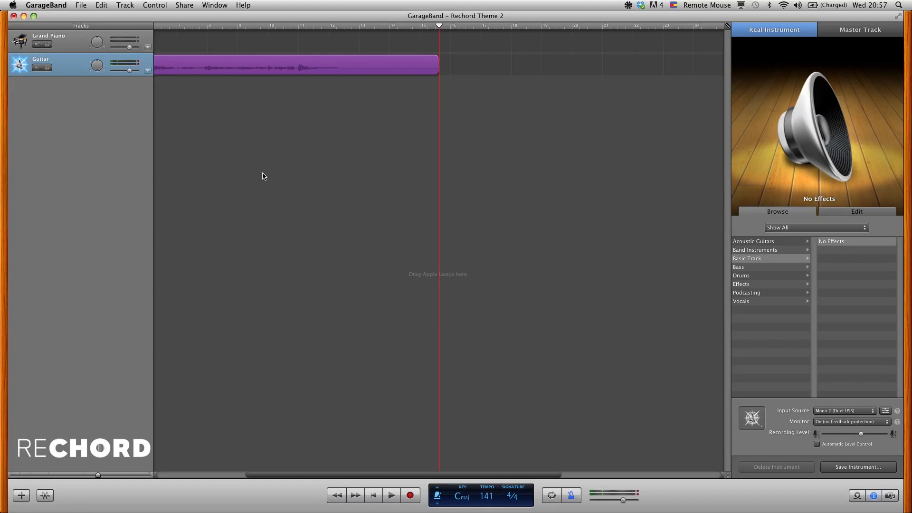
scroll(264, 176, left, 5)
click(217, 28)
key(space)
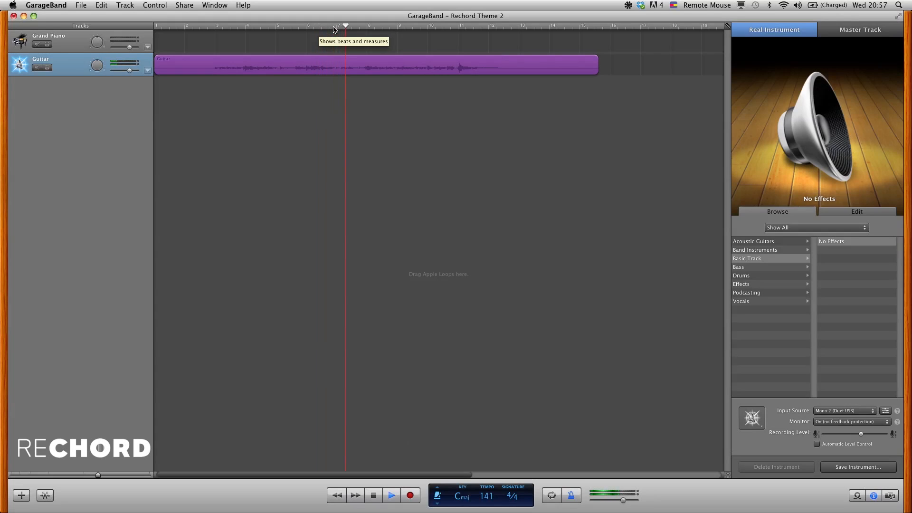
key(space)
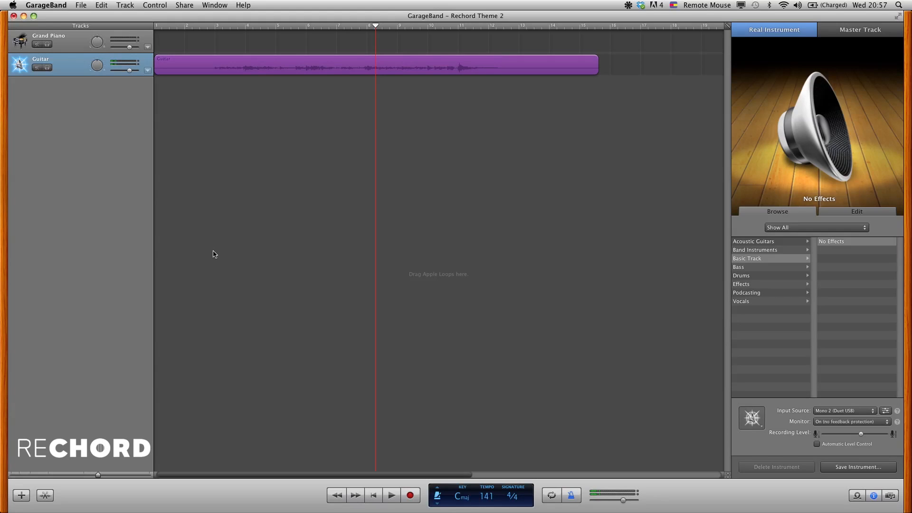
Step: Rewind to the start and add a new Real Instrument track named 'Vocals'
key(Return)
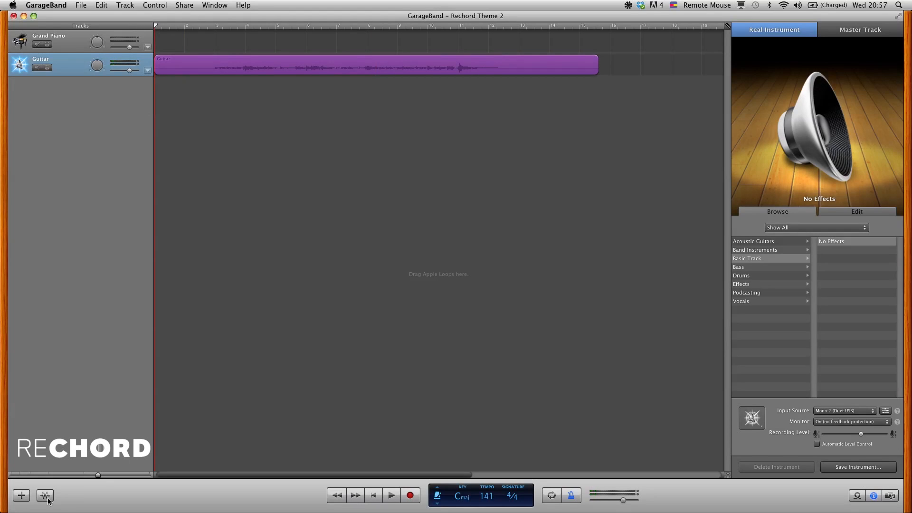
click(20, 496)
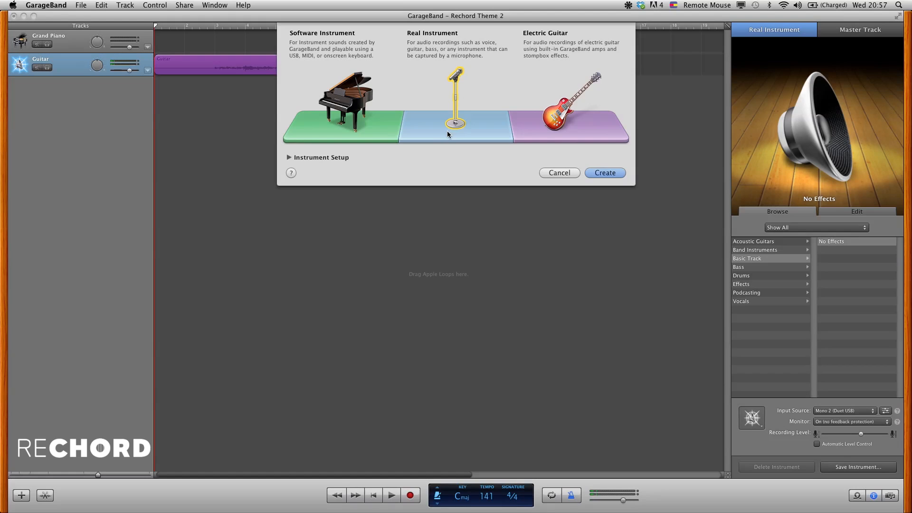
click(604, 174)
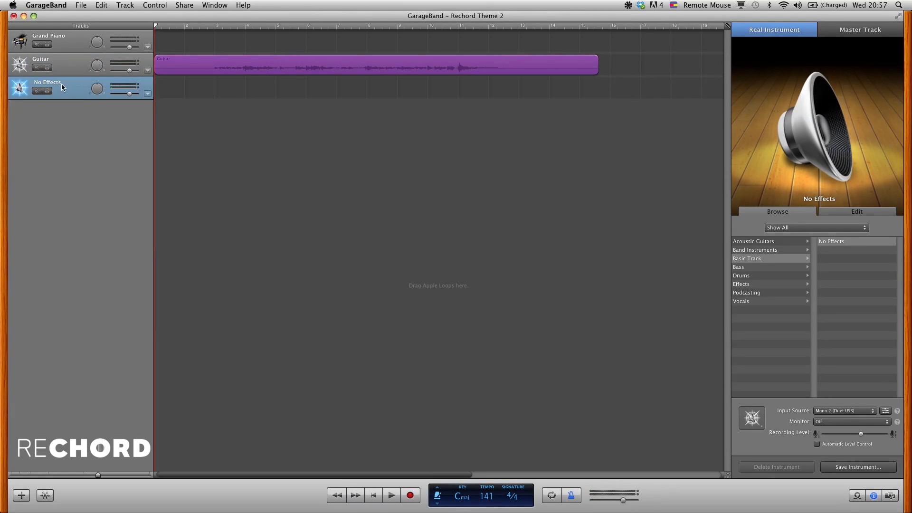
click(46, 84)
text(Vocals)
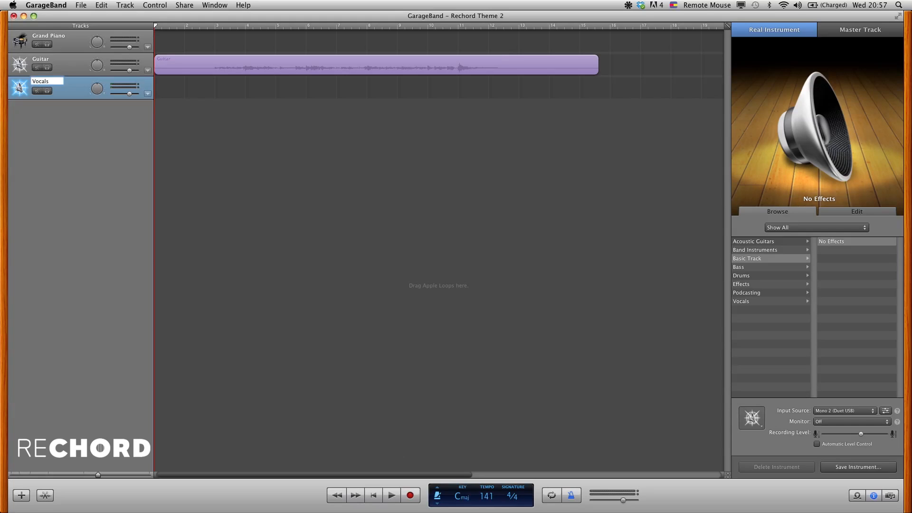
key(Return)
Step: Set the Vocals input to Mono 2 and monitoring On without feedback protection
click(858, 412)
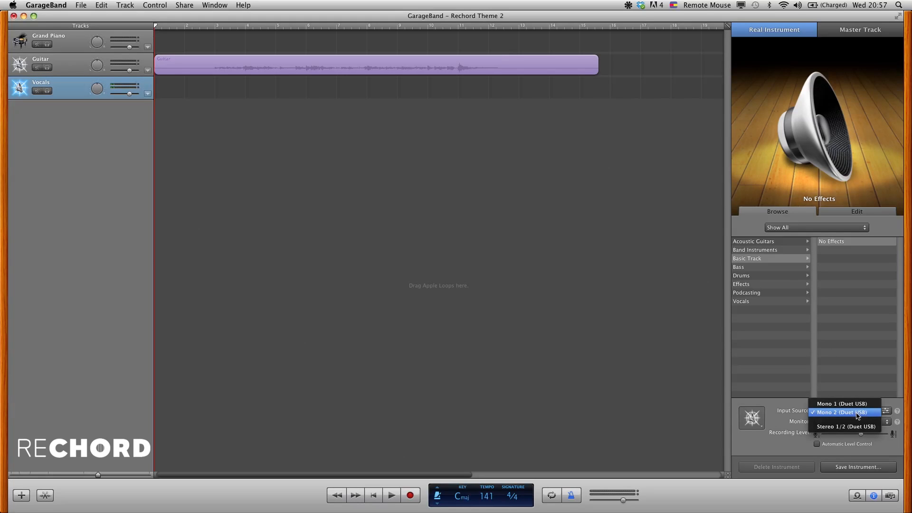
click(857, 414)
click(859, 422)
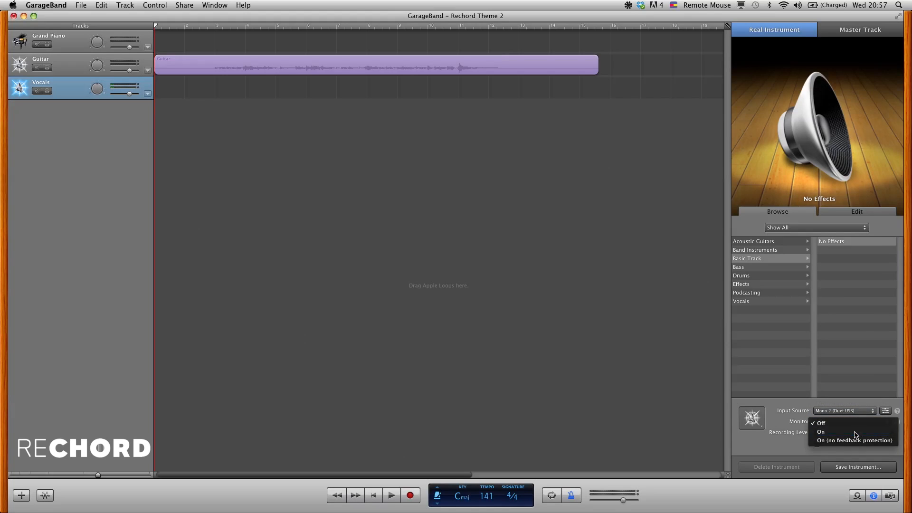
click(855, 432)
click(854, 422)
click(853, 434)
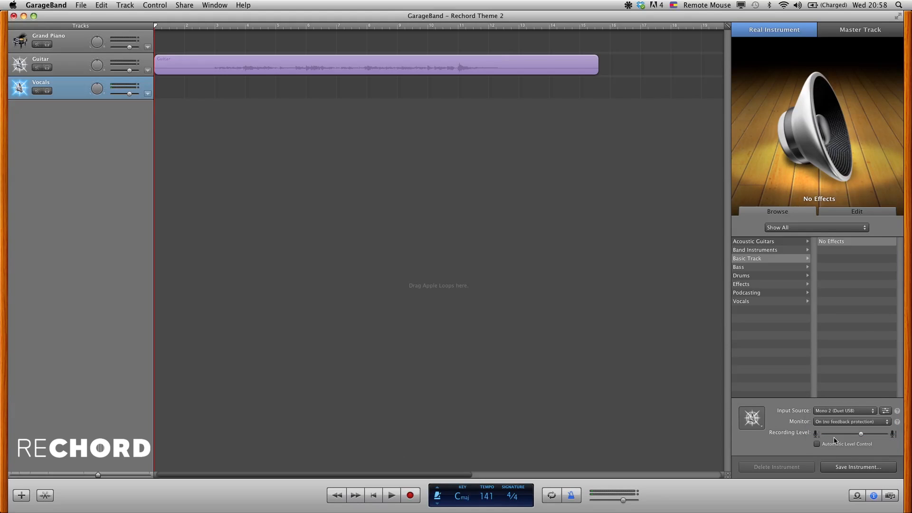
Step: Record a vocal take on the Vocals track, trim the region's end, and play both tracks together
click(411, 496)
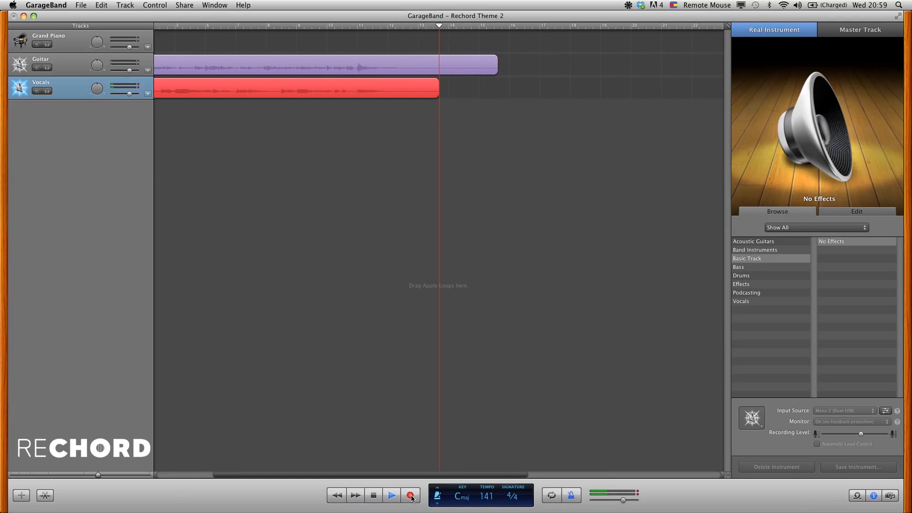
click(411, 496)
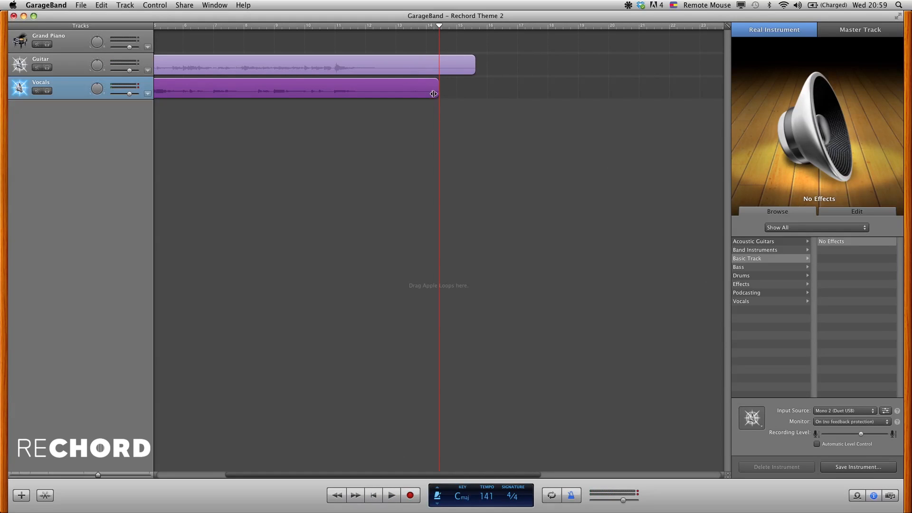
drag(435, 90, 399, 94)
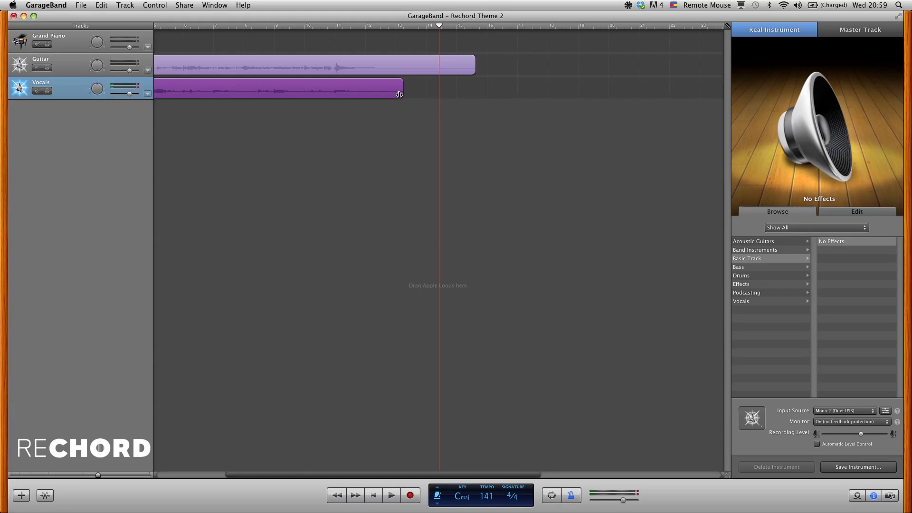
scroll(401, 263, left, 5)
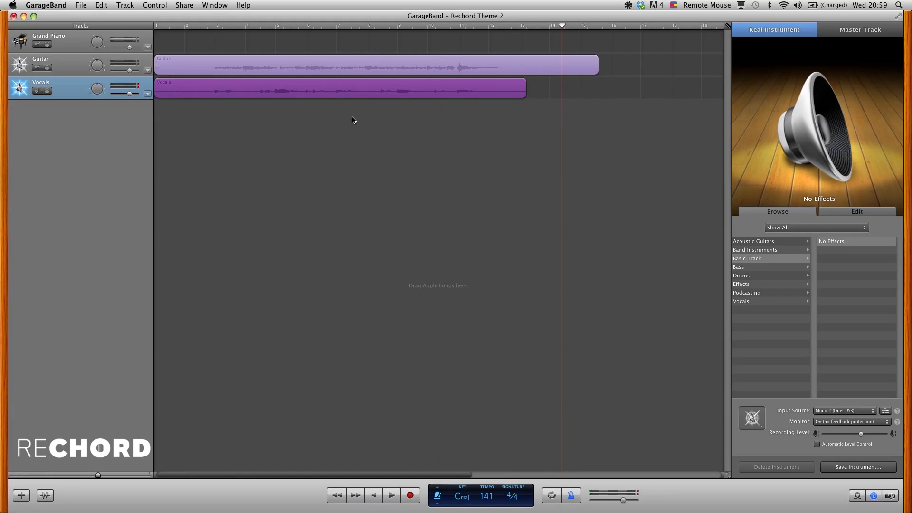
key(space)
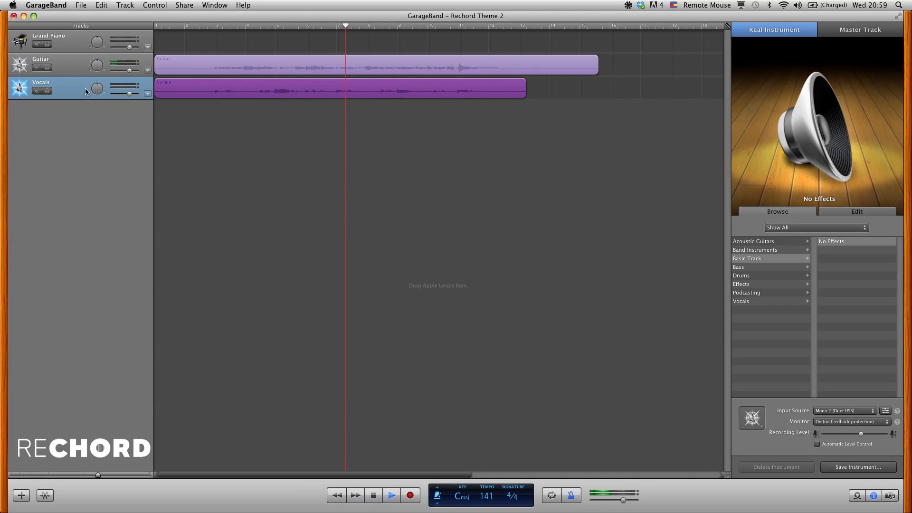
Step: Stop playback and place the playhead at about bar 3.5
click(69, 71)
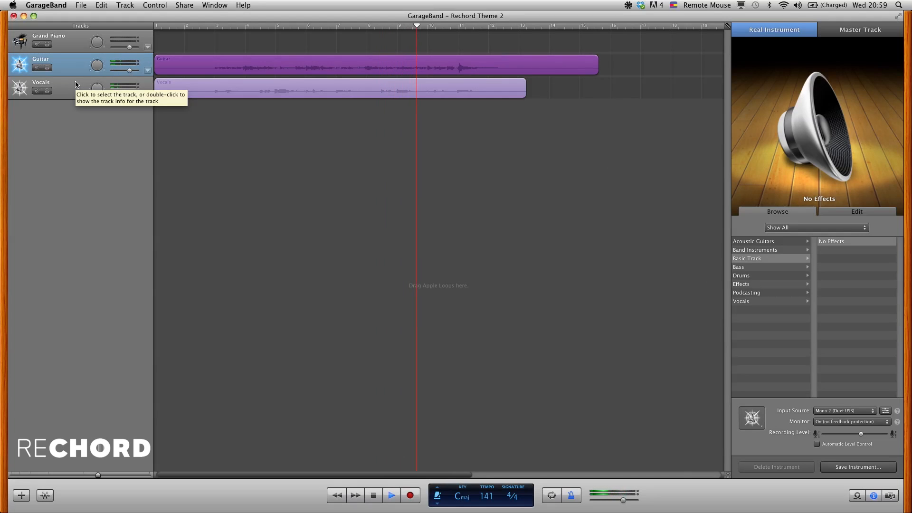
click(75, 85)
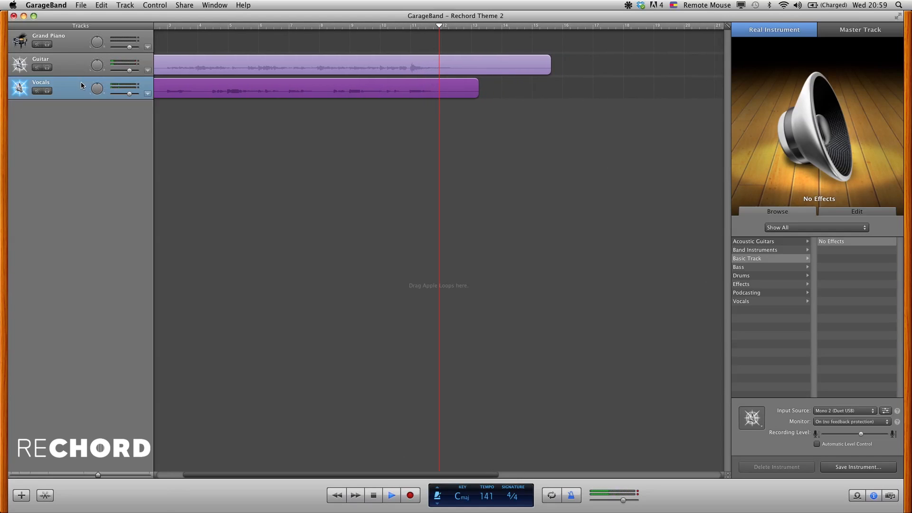
key(space)
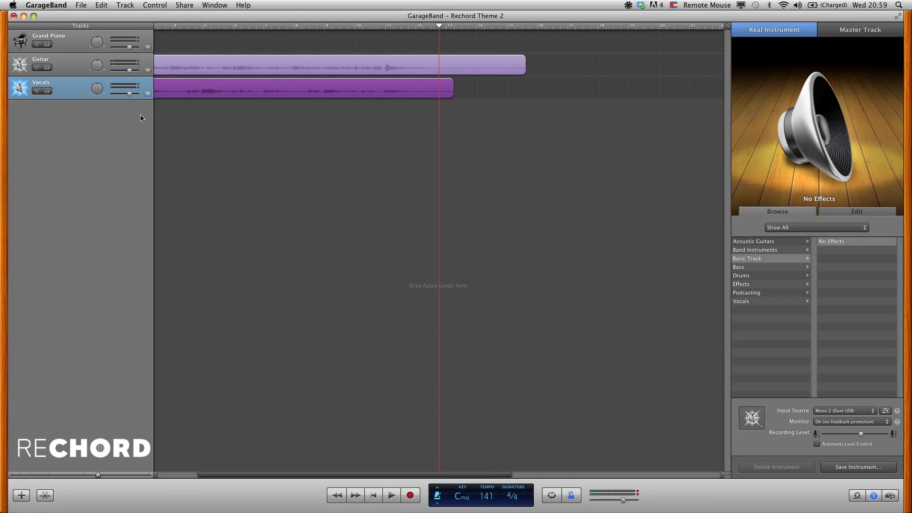
scroll(370, 155, left, 3)
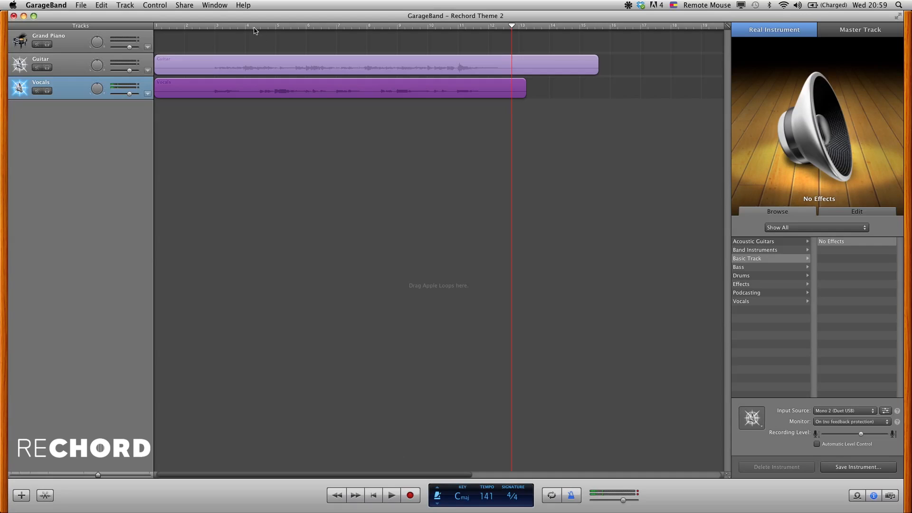
click(231, 27)
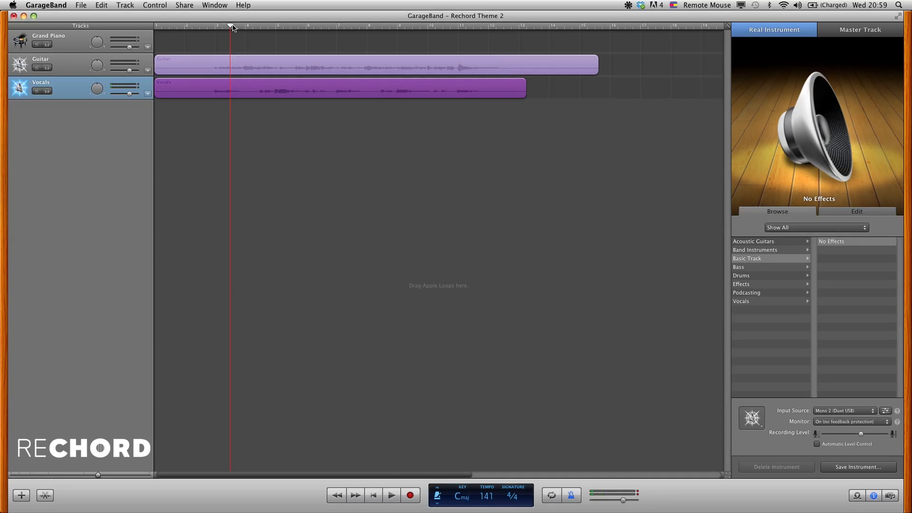
Step: Raise the Guitar track volume to 3.8 dB, then replay from just past bar 3
click(128, 71)
key(space)
drag(130, 72, 133, 100)
key(space)
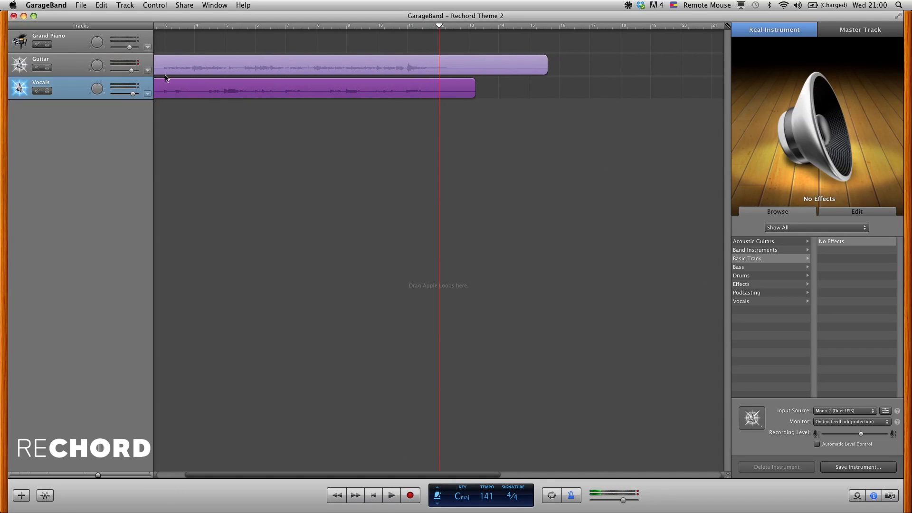
click(180, 26)
drag(180, 27, 165, 27)
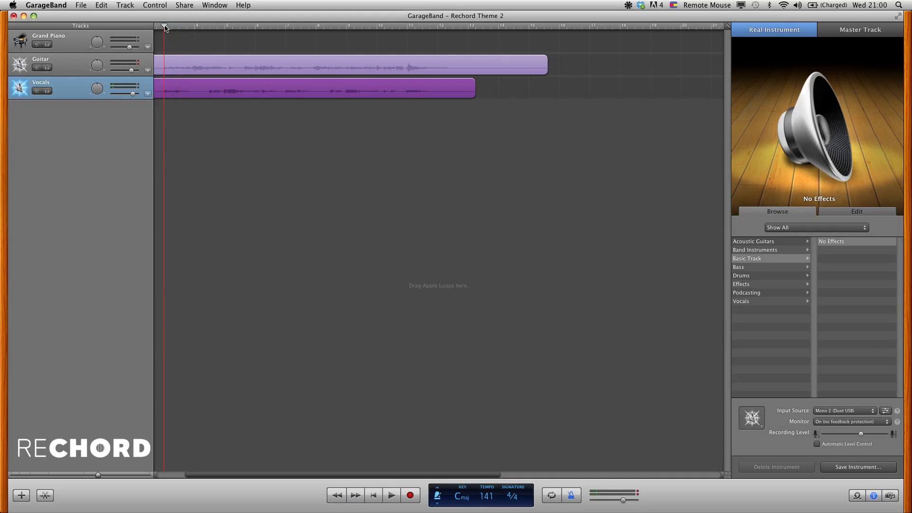
key(space)
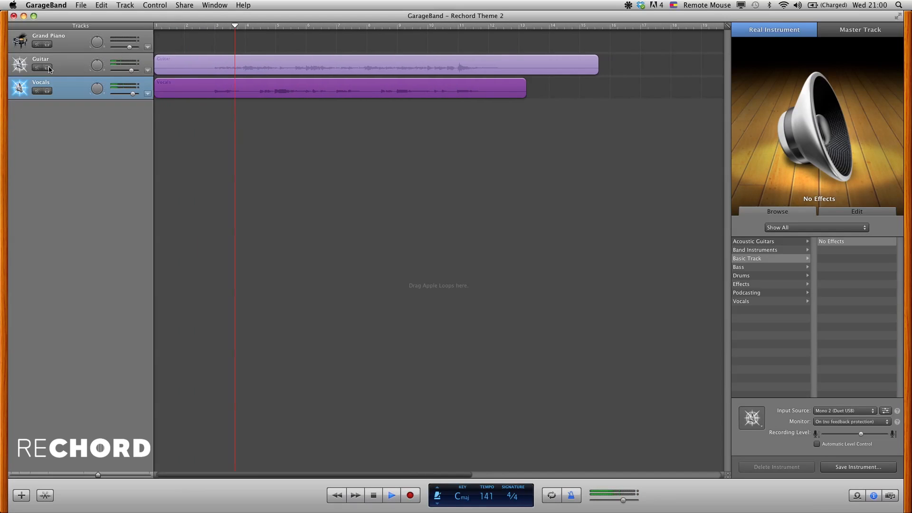
Step: Solo the Guitar, then the Vocals track, during playback to compare them
click(48, 68)
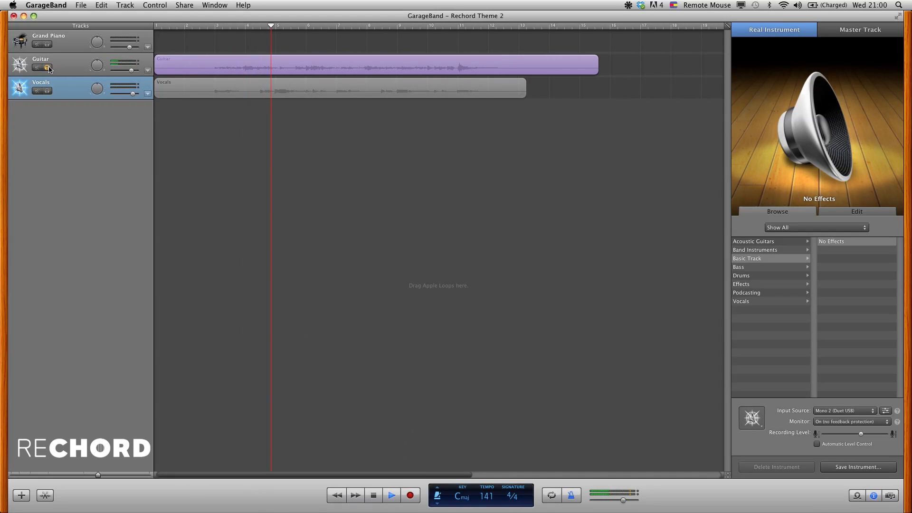
click(48, 68)
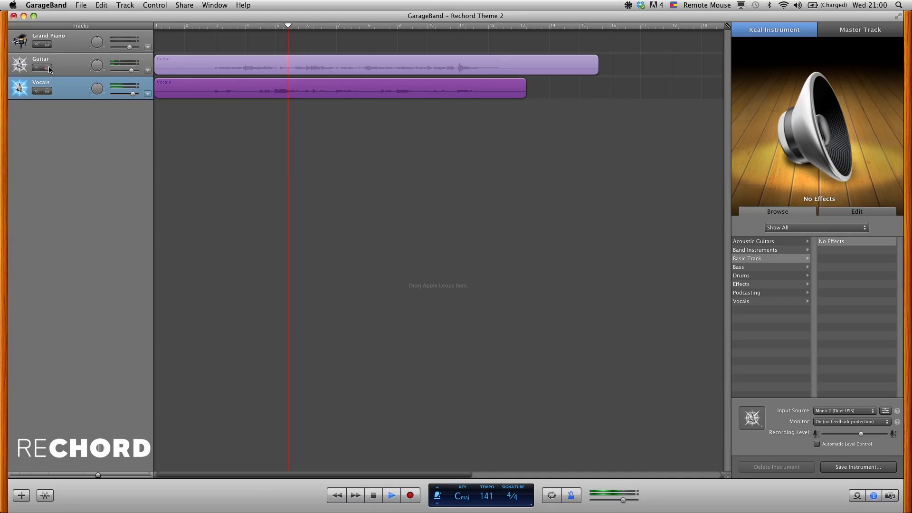
click(48, 90)
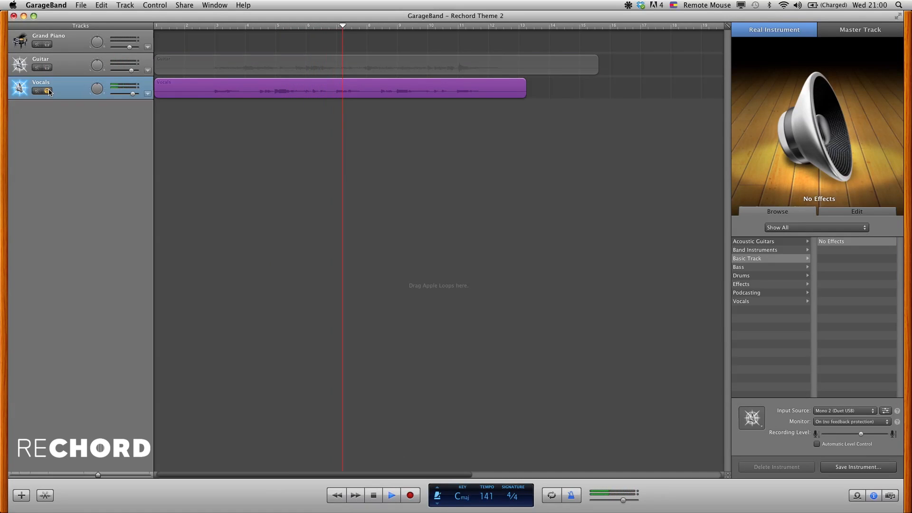
click(48, 91)
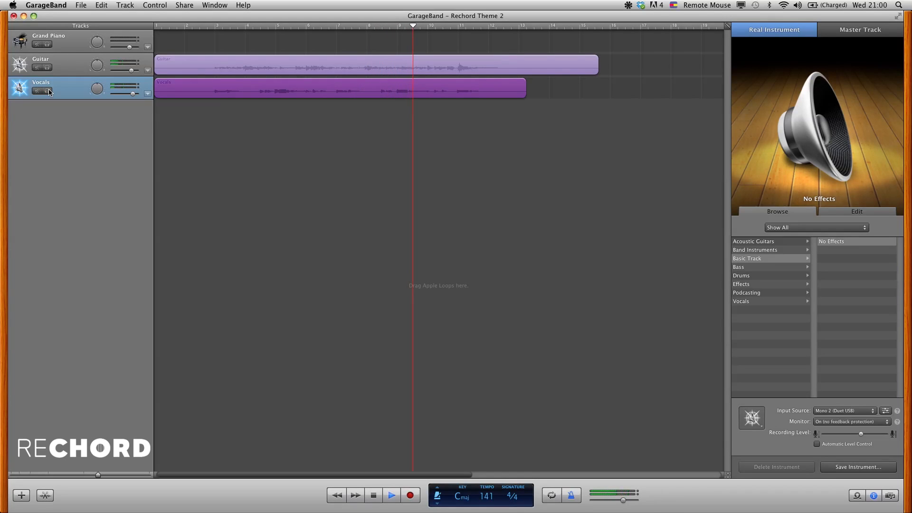
key(space)
Step: Select the Guitar track, return the playhead to bar 3, and show its effect settings
click(69, 70)
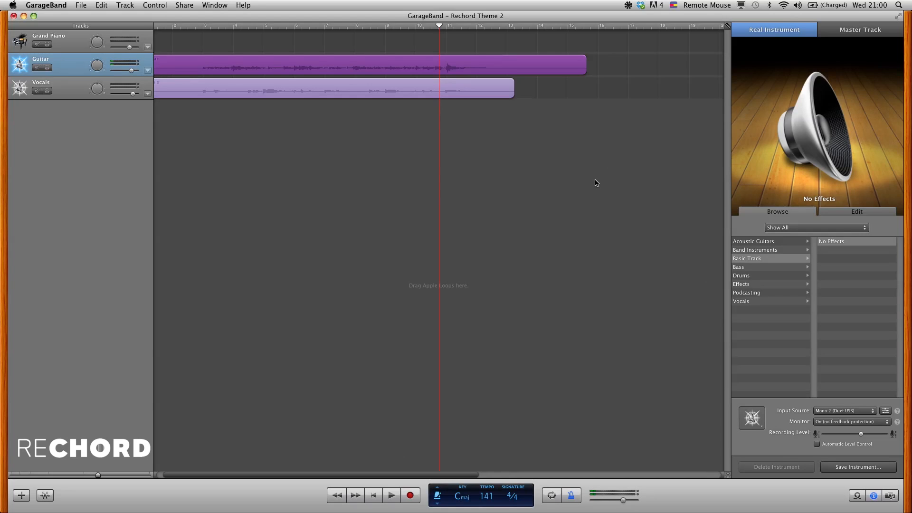
click(204, 27)
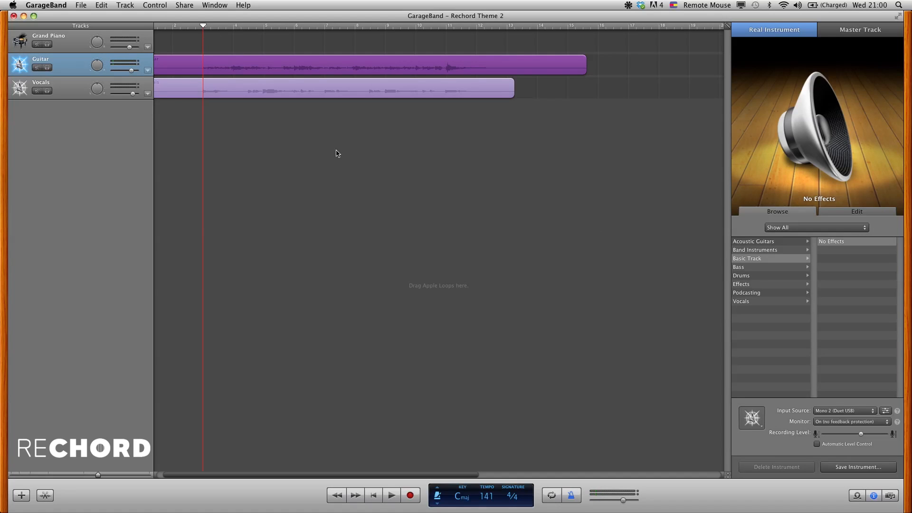
mouse_move(864, 199)
click(863, 212)
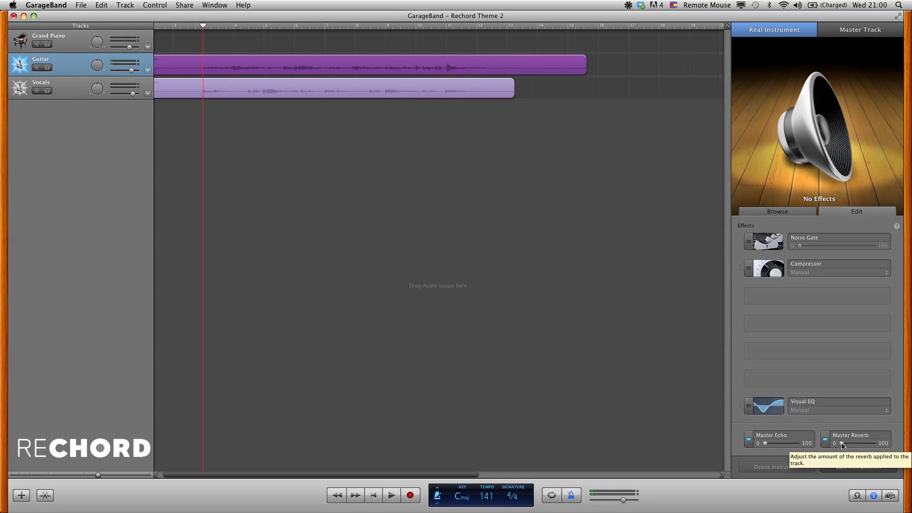
Step: Solo the Guitar during playback and adjust its Master Reverb, settling around 25%
key(space)
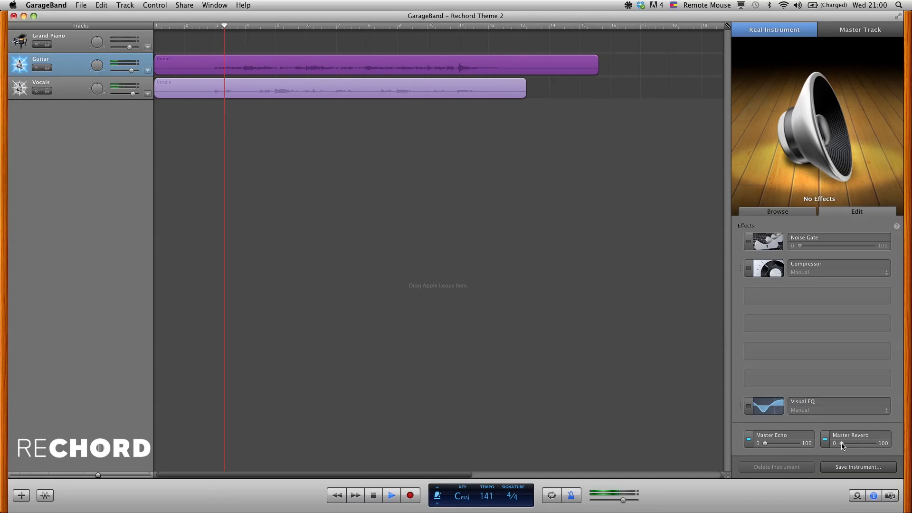
drag(842, 446, 861, 450)
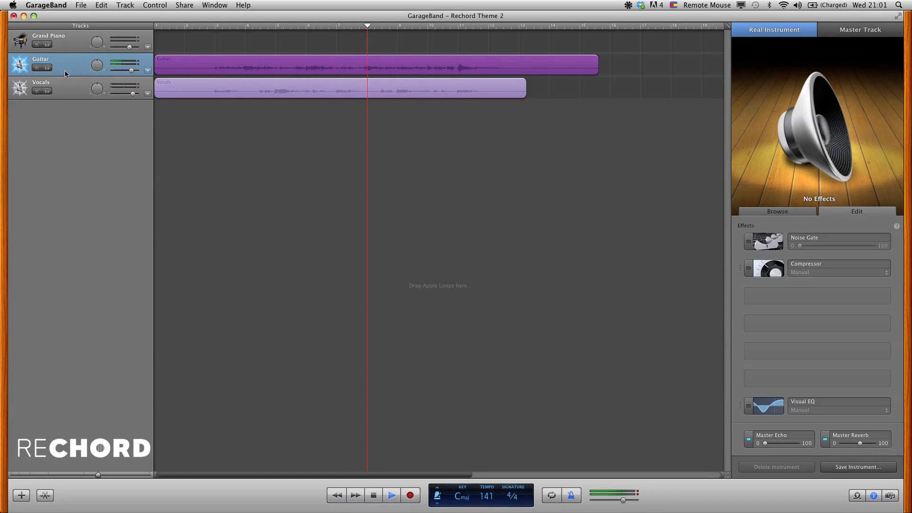
click(47, 67)
mouse_move(860, 445)
mouse_down()
mouse_move(872, 446)
mouse_move(854, 450)
mouse_up()
key(space)
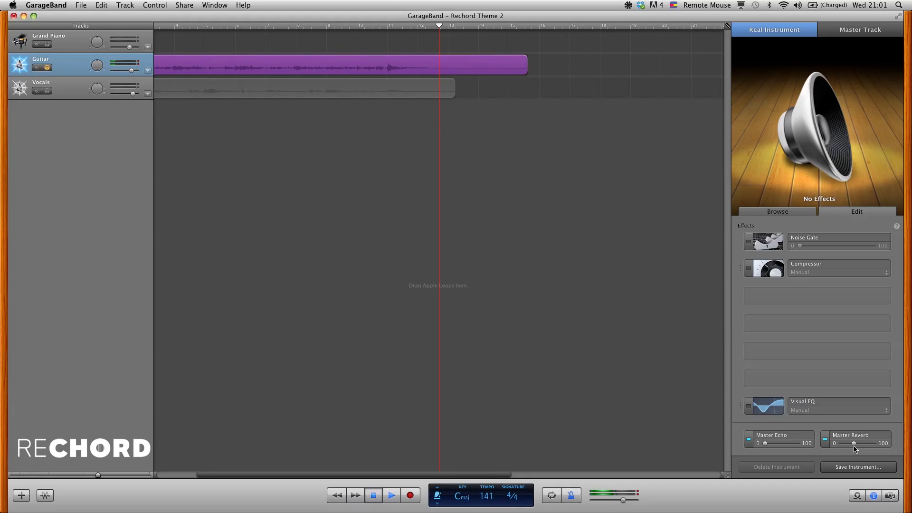
scroll(342, 213, left, 5)
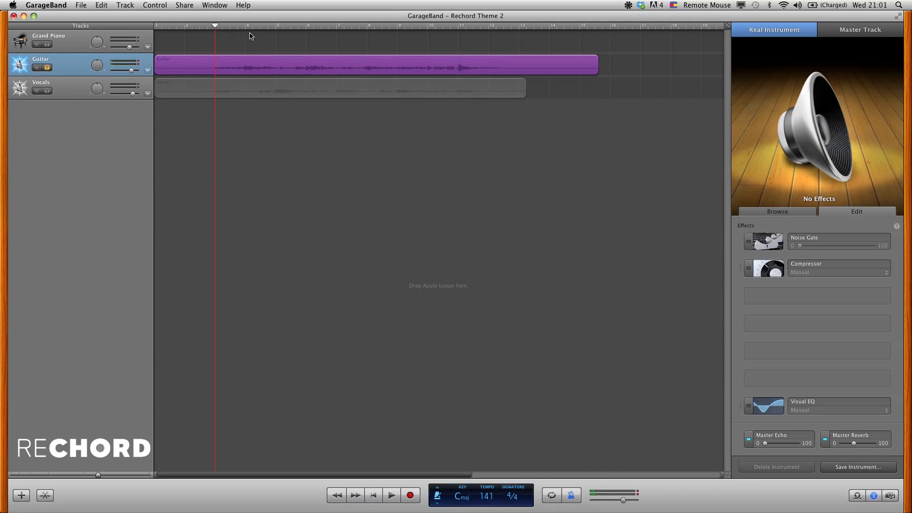
key(space)
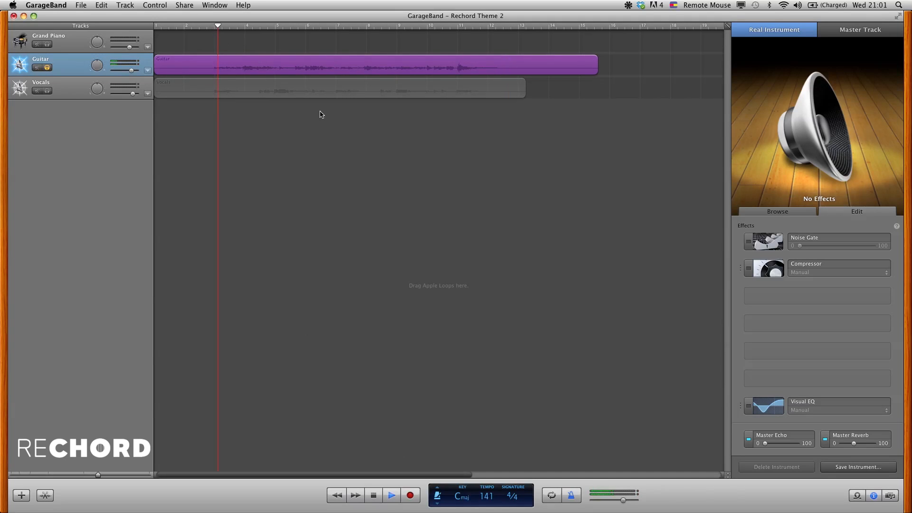
mouse_move(855, 445)
mouse_move(854, 446)
mouse_down()
mouse_move(867, 448)
mouse_move(850, 452)
mouse_up()
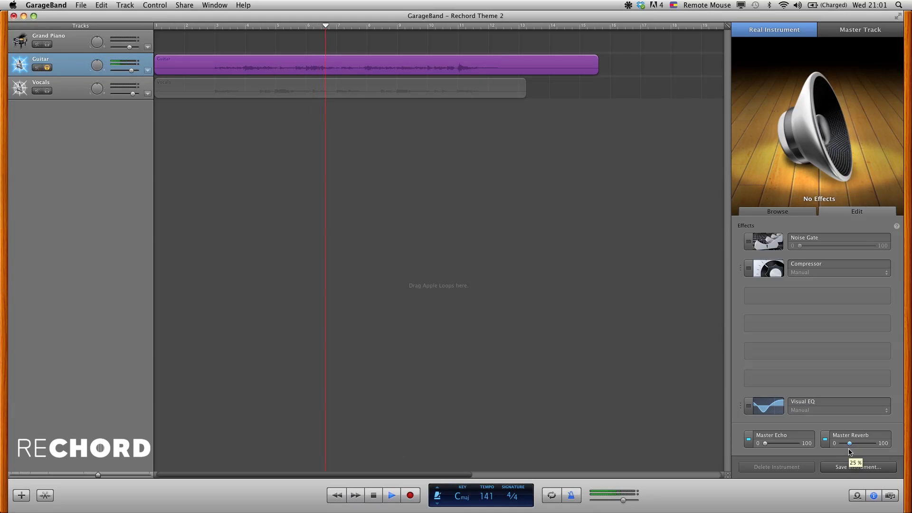
key(space)
Step: Switch the solo from Guitar to Vocals and set the Vocals Master Reverb to about 40% from bar 3
click(49, 68)
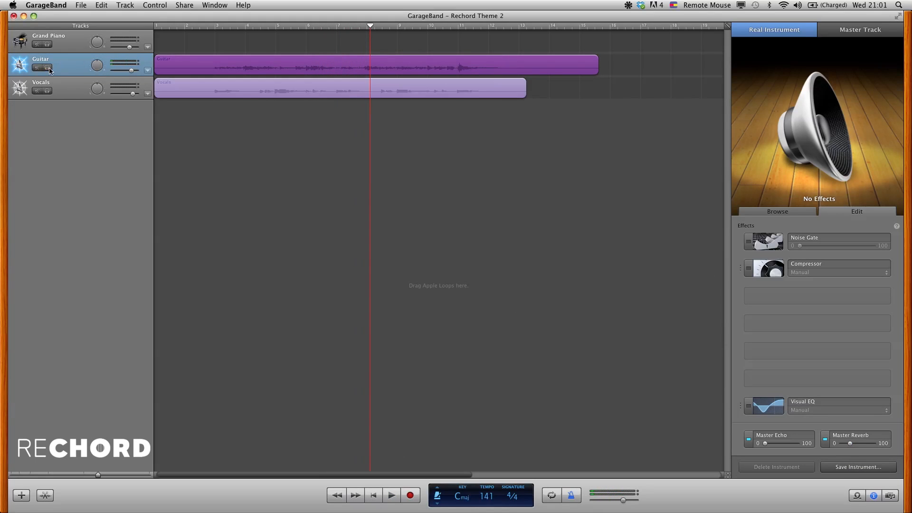
click(48, 91)
click(208, 27)
click(66, 90)
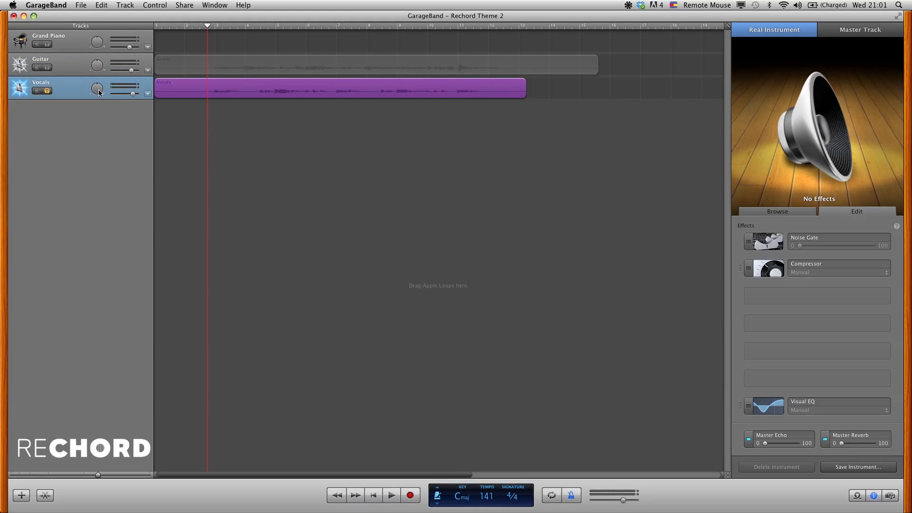
key(space)
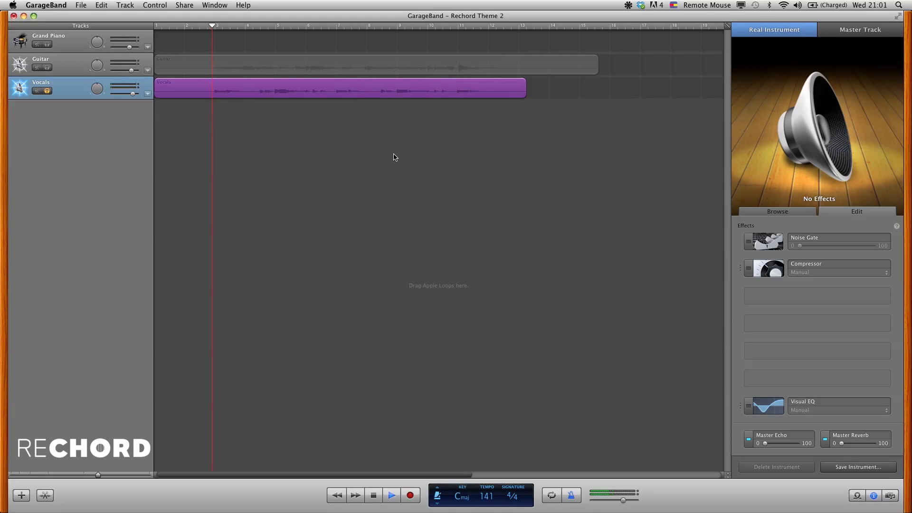
mouse_move(841, 444)
mouse_down()
mouse_move(867, 449)
mouse_move(853, 451)
mouse_up()
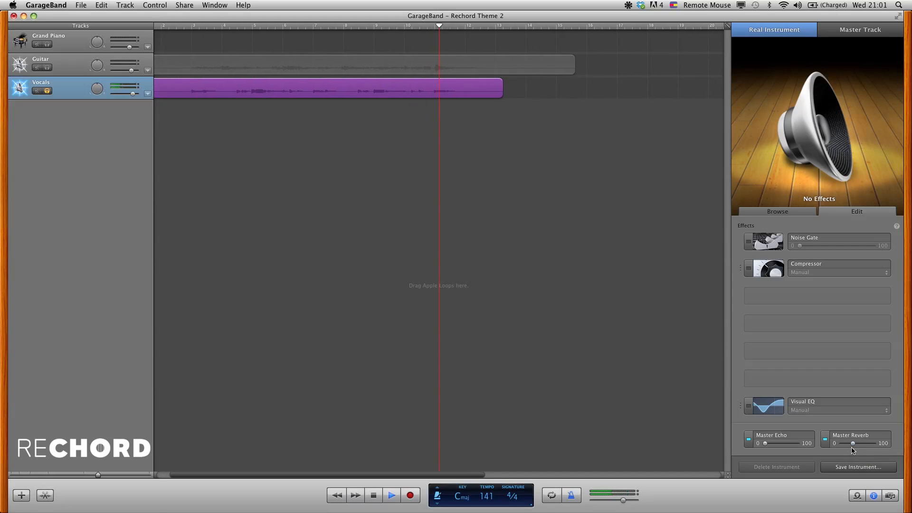
key(space)
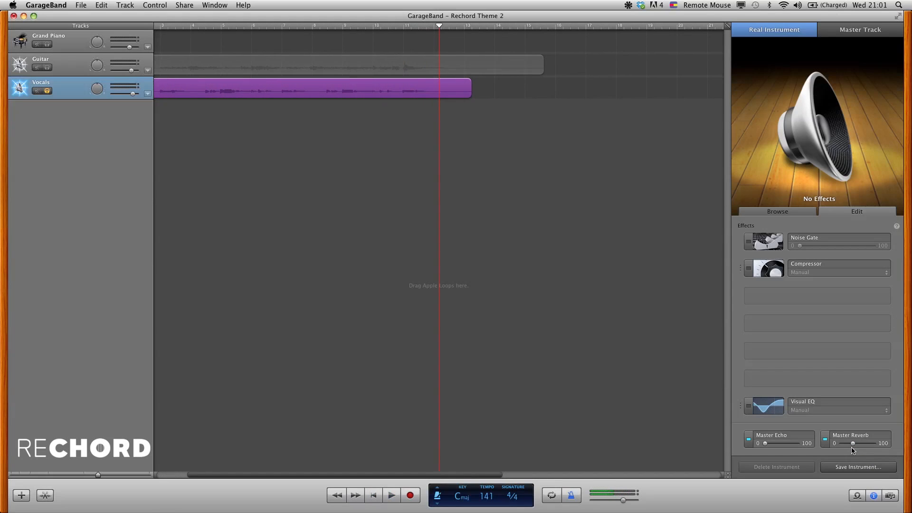
scroll(353, 265, left, 5)
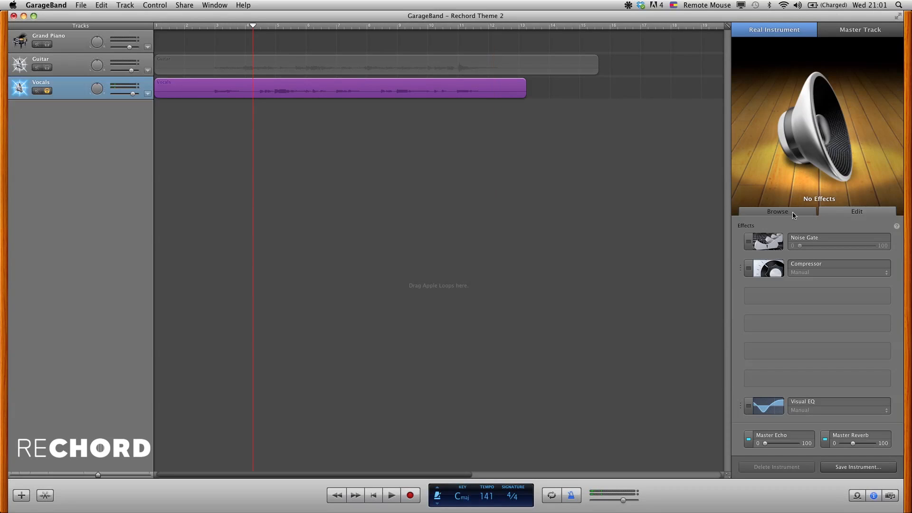
Step: Apply the Male Basic vocal preset to the Vocals track and play to hear it
click(778, 215)
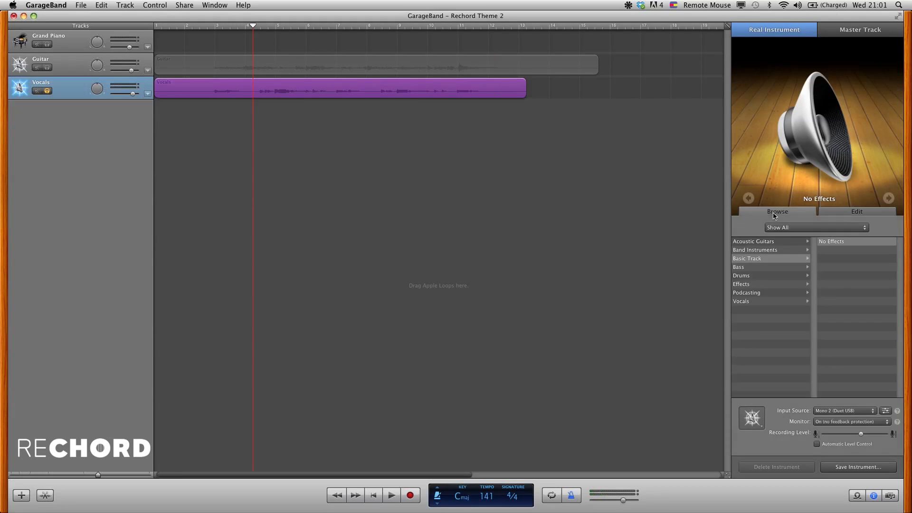
click(743, 302)
scroll(831, 264, down, 1)
scroll(831, 272, down, 1)
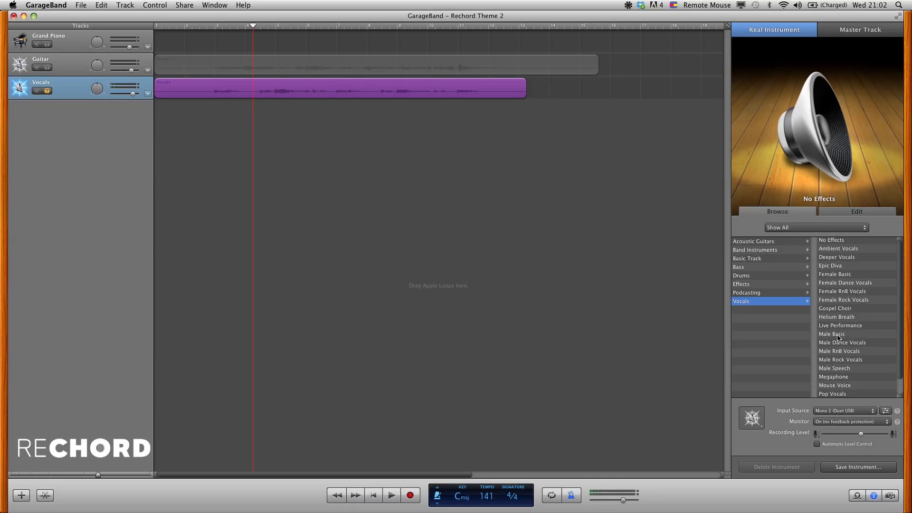
click(839, 335)
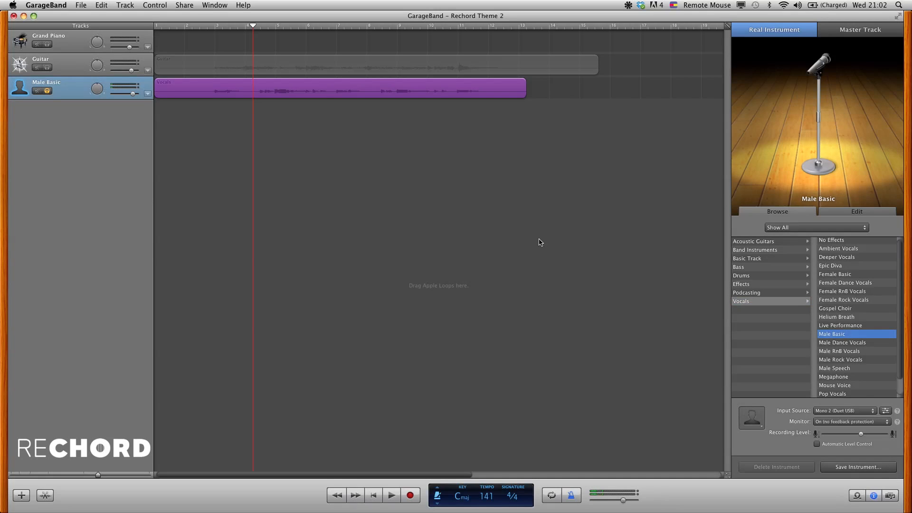
key(space)
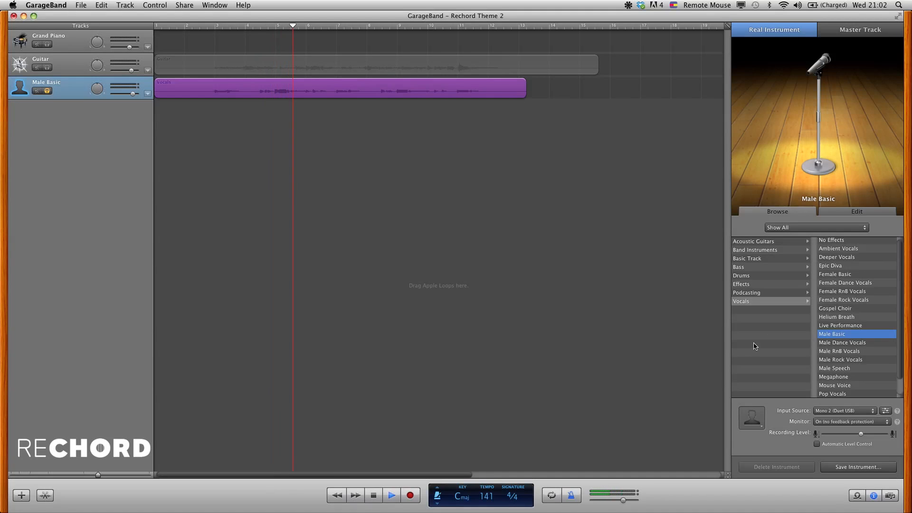
Step: Nudge the Male Basic master reverb up slightly, replay from bar 3, then select Guitar
click(870, 213)
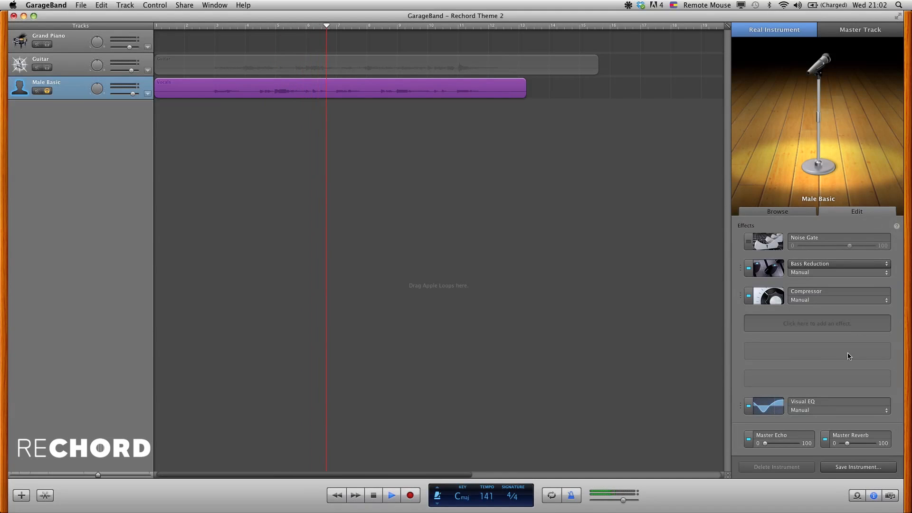
key(space)
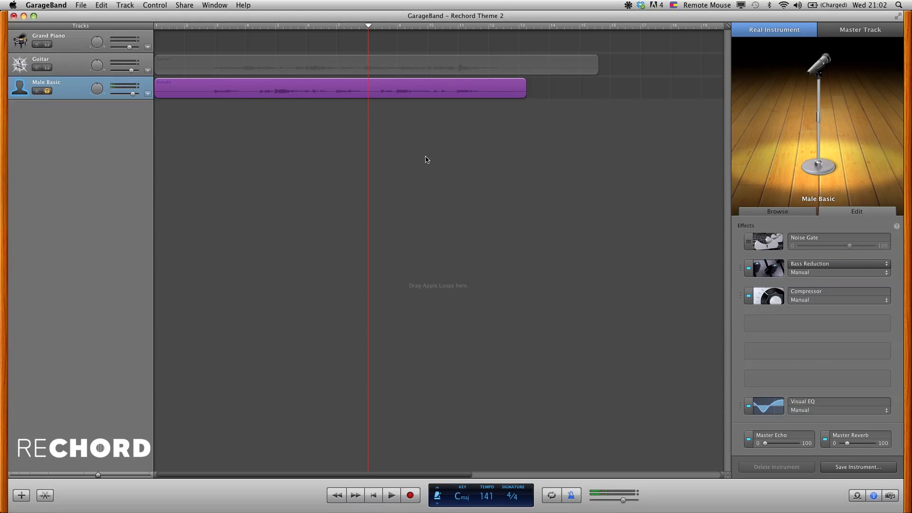
drag(367, 25, 217, 25)
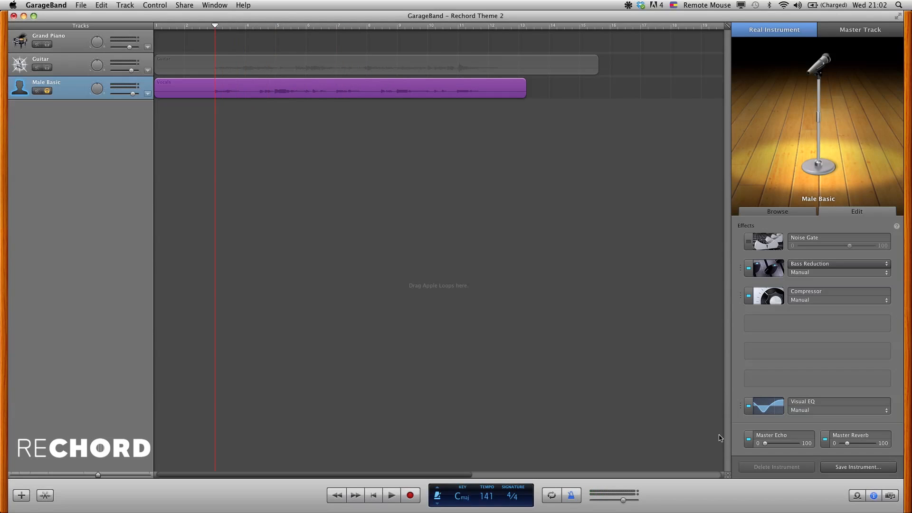
click(850, 444)
key(space)
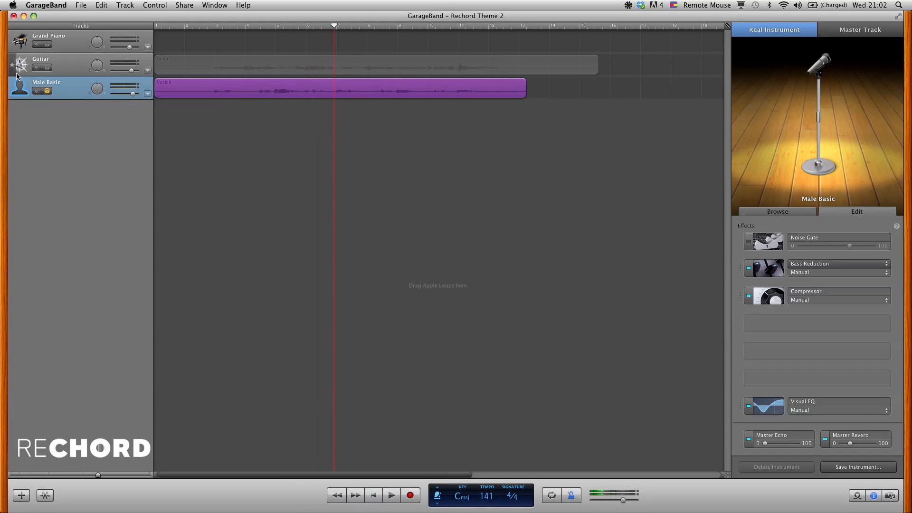
click(66, 69)
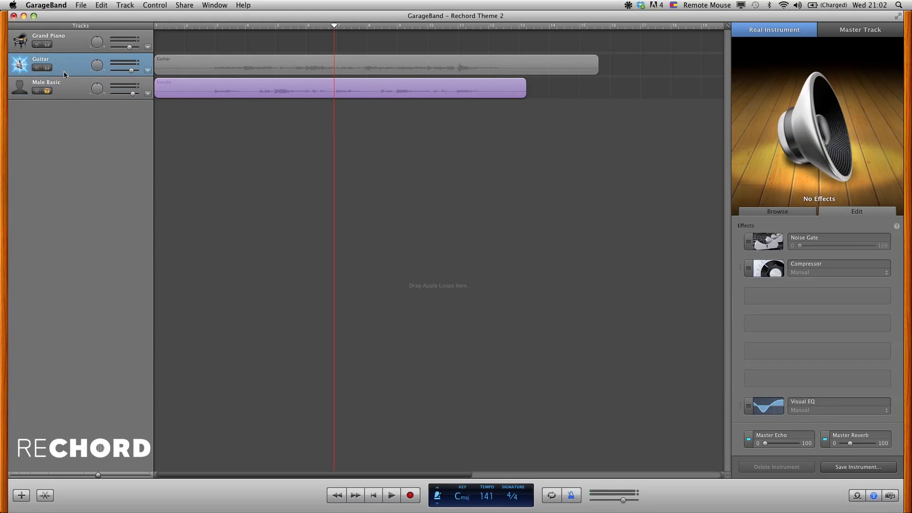
Step: Solo the Guitar and set the track volume to 1.9 dB while listening
click(48, 68)
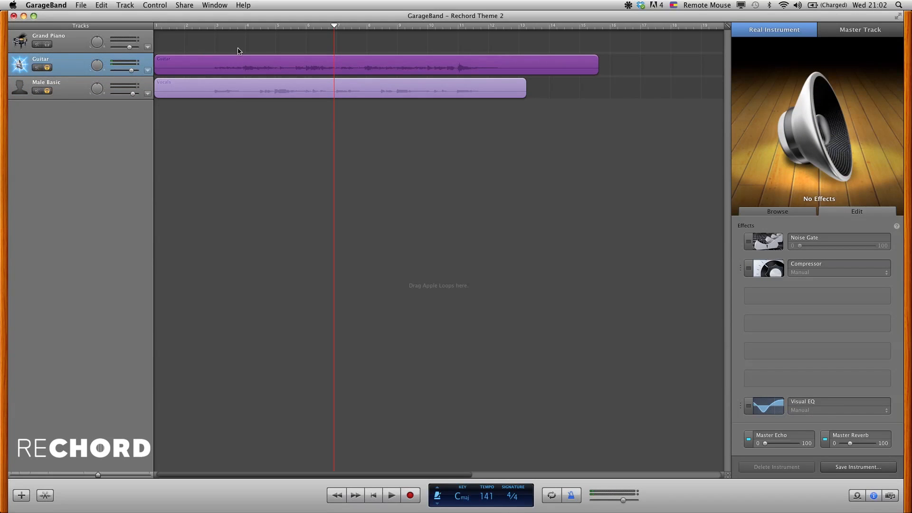
key(space)
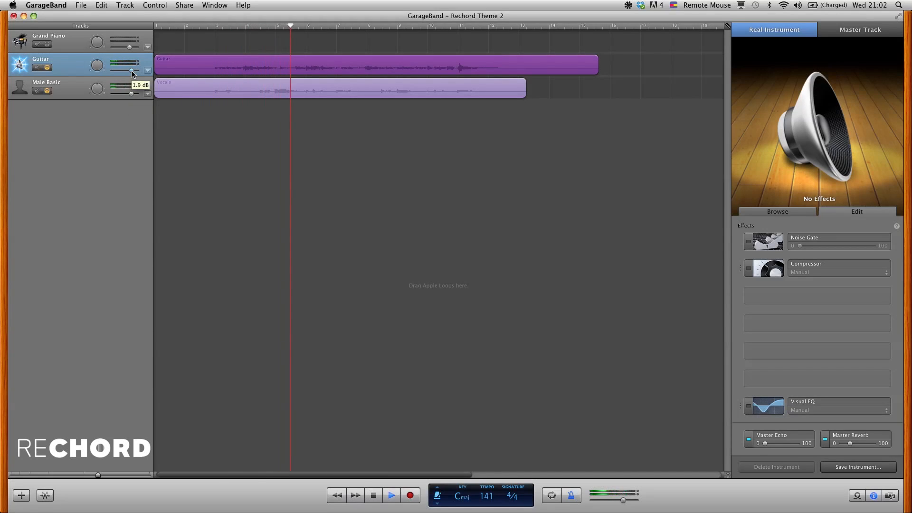
drag(133, 93, 133, 93)
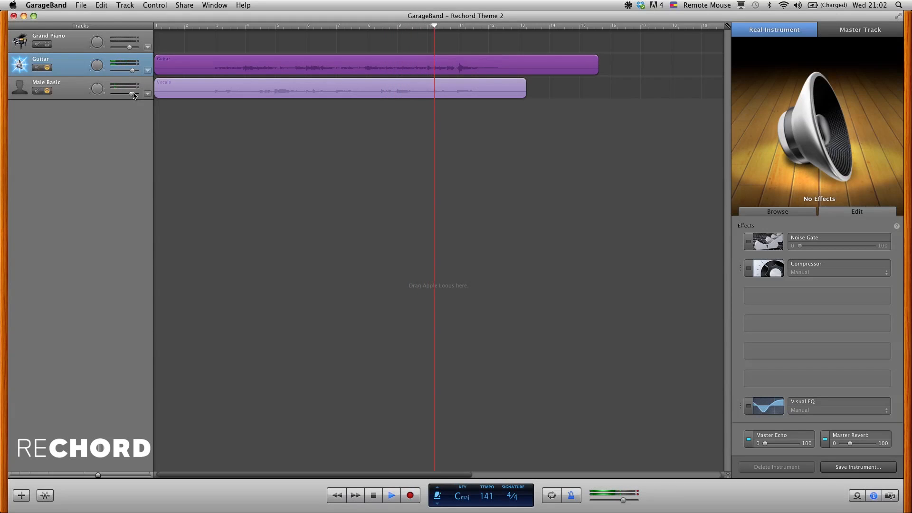
key(space)
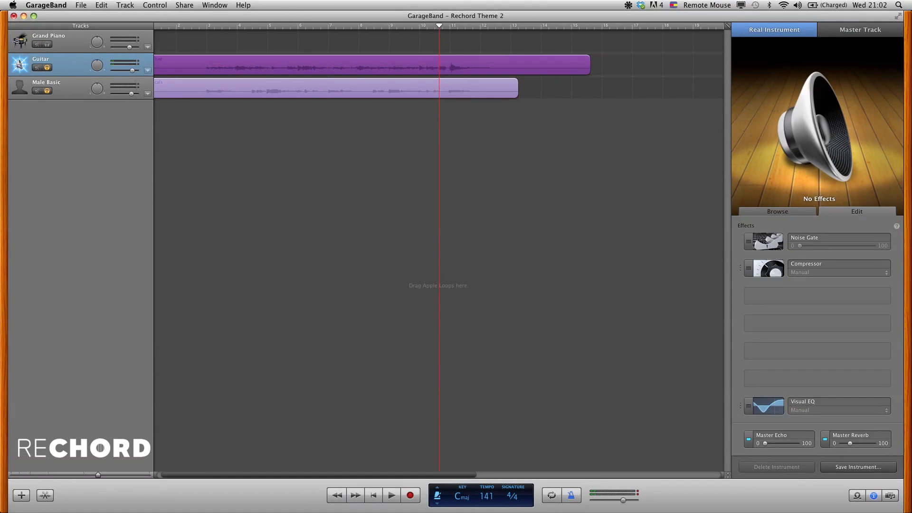
Step: Turn the metronome click off from the Control menu
click(155, 5)
click(160, 16)
scroll(163, 66, left, 1)
Step: Trim both region starts to match, move them to bar 1, and shorten their endings
drag(160, 67, 208, 68)
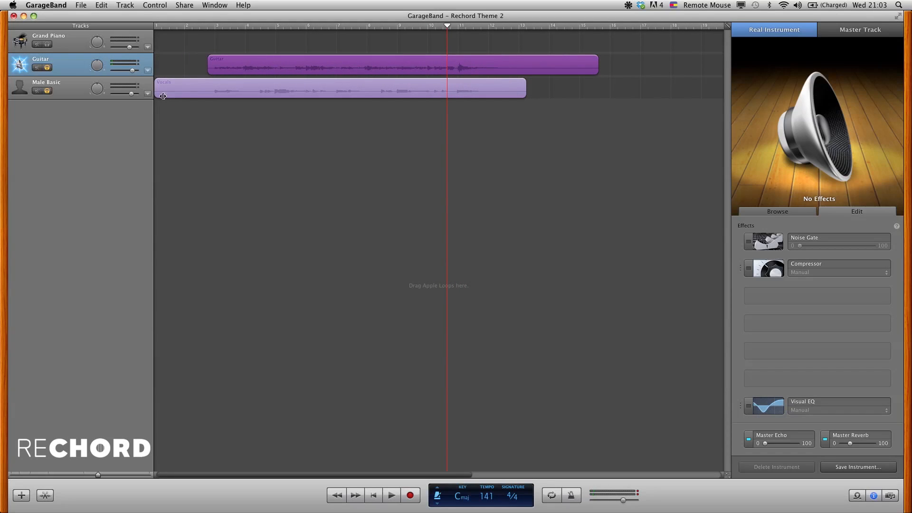
drag(198, 92, 206, 92)
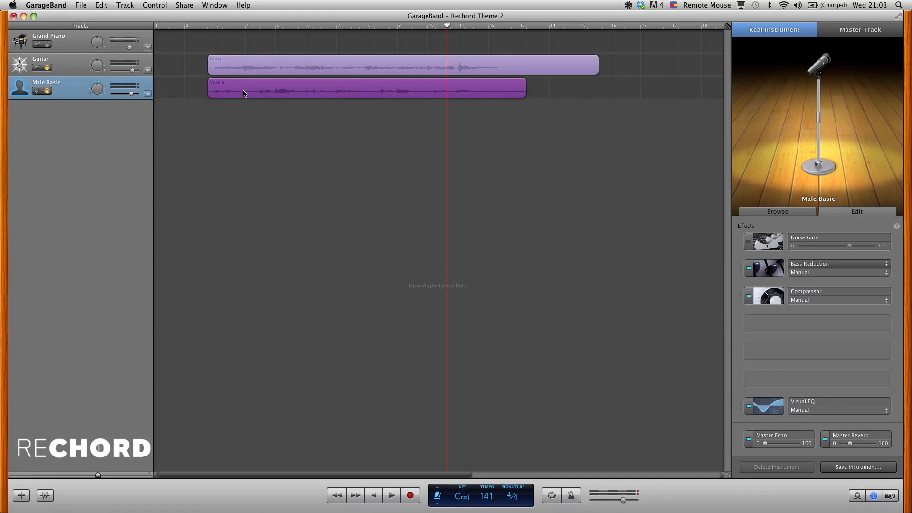
click(254, 72)
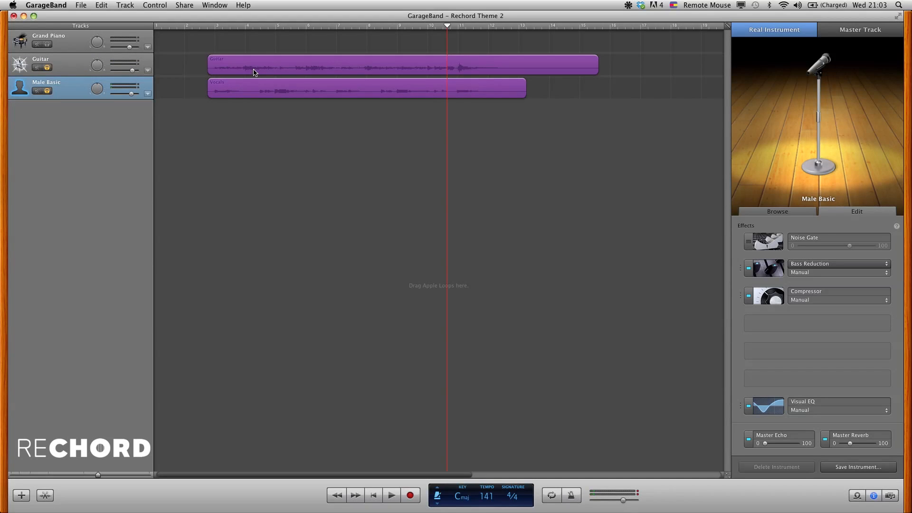
drag(243, 69, 184, 70)
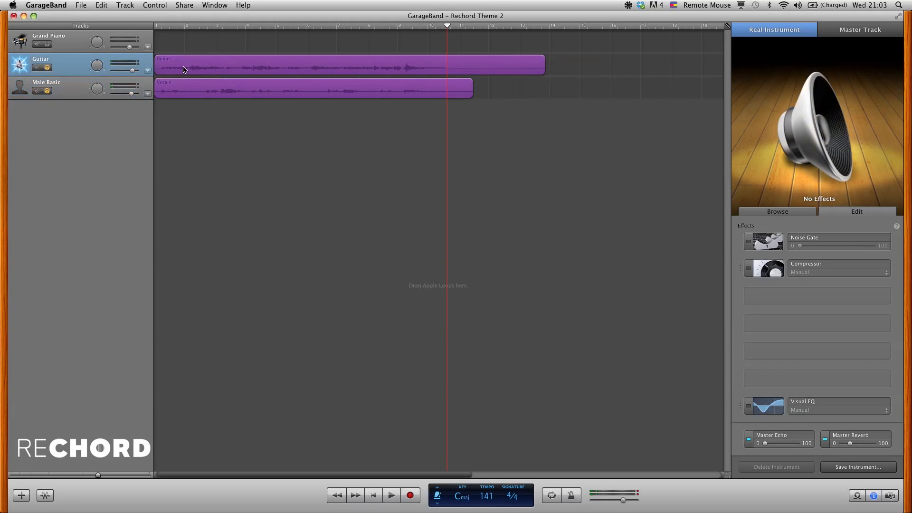
drag(545, 72, 489, 66)
click(523, 88)
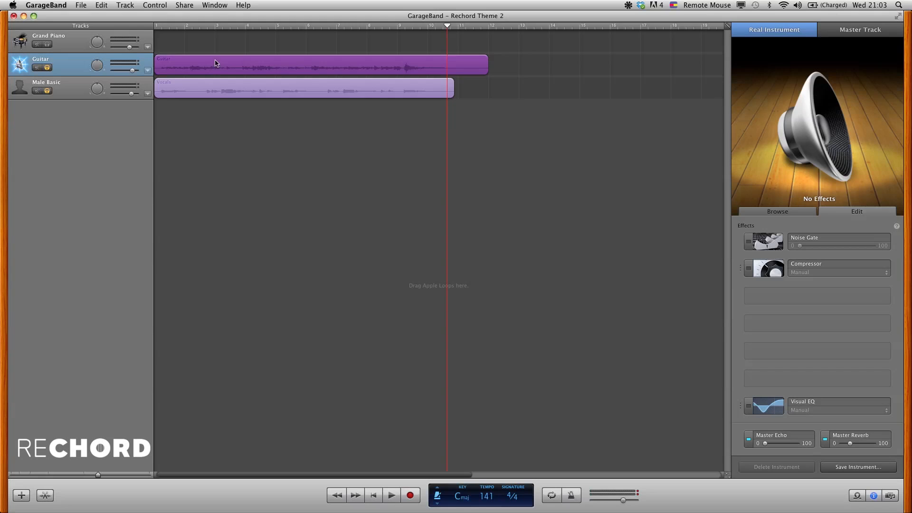
Step: Play the song from the beginning, then return the playhead to bar 1
key(Return)
key(space)
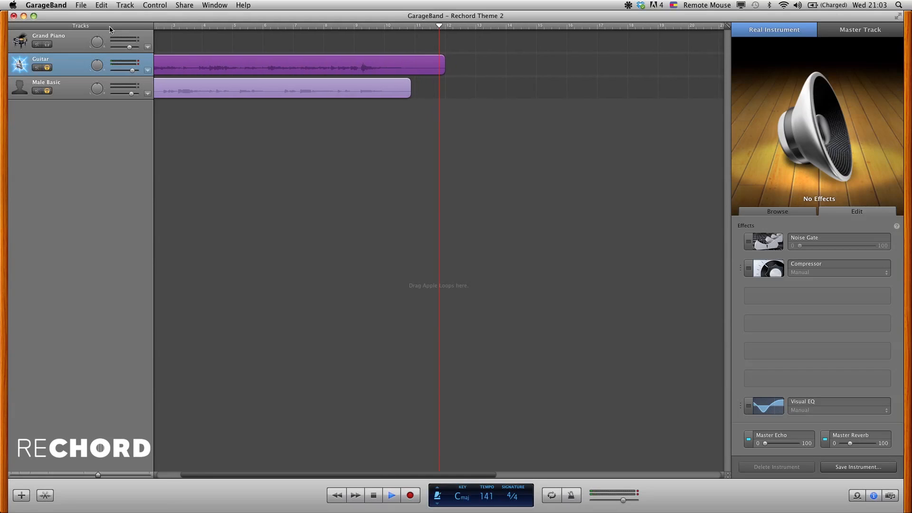
key(space)
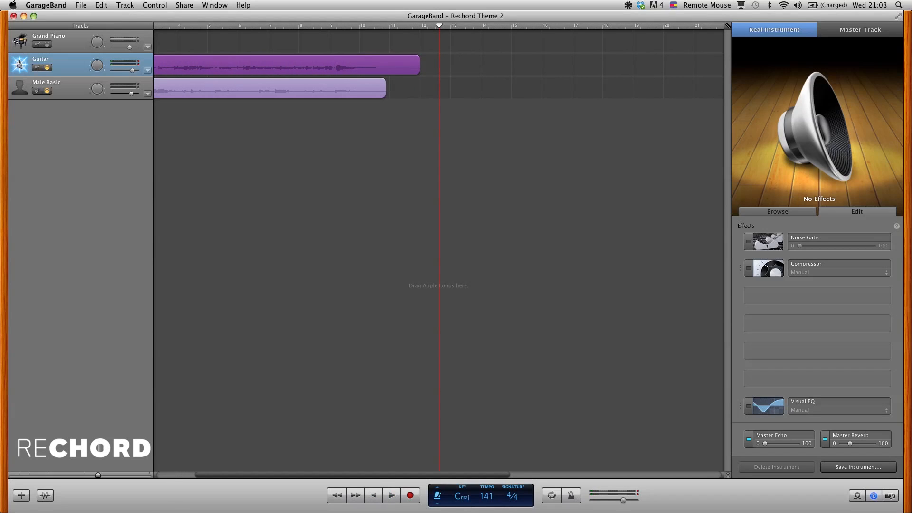
scroll(286, 45, left, 3)
drag(265, 28, 137, 26)
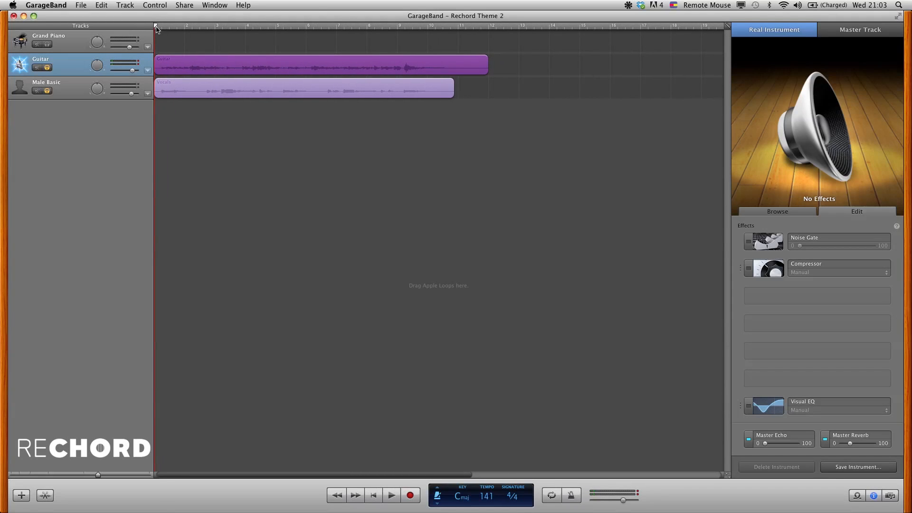
Step: Send the song to iTunes using the MP3 Encoder at High Quality
click(184, 5)
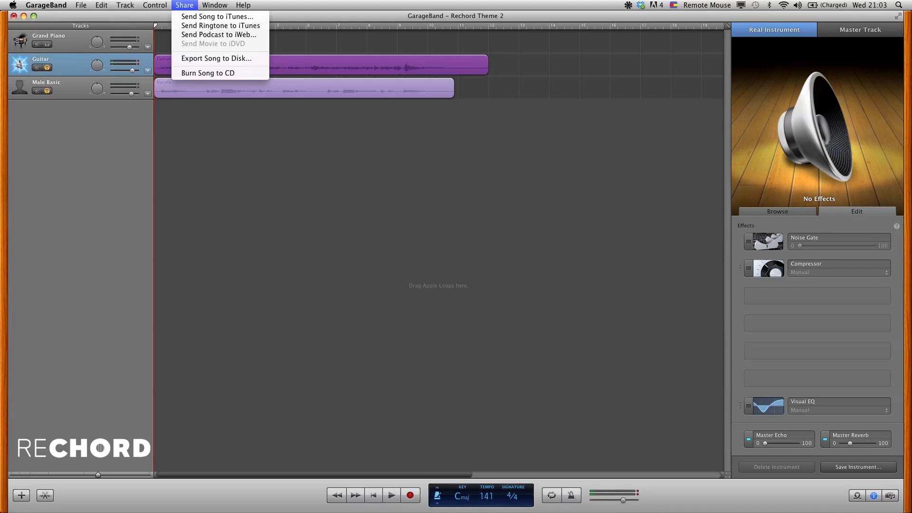
click(197, 17)
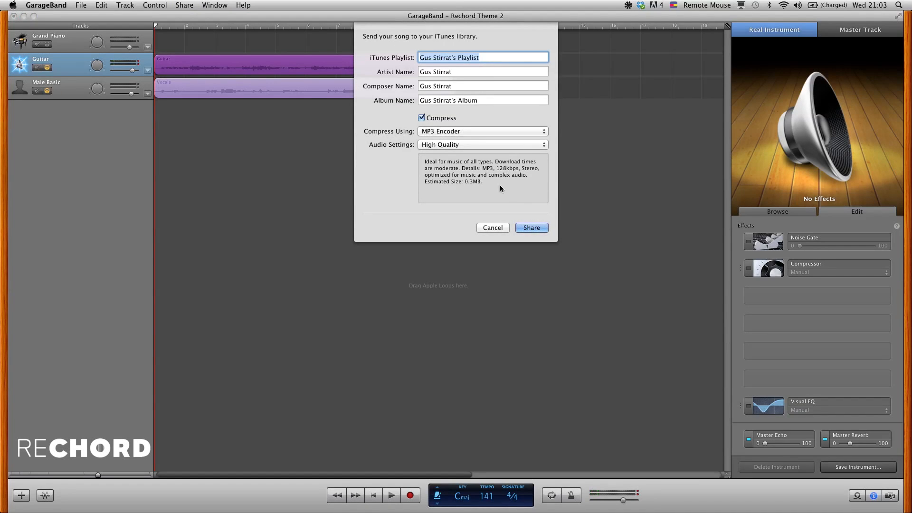
click(531, 229)
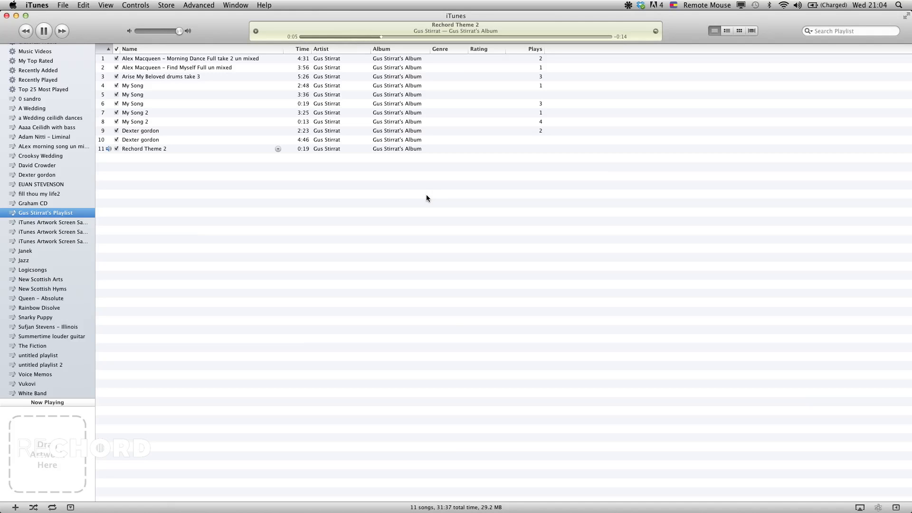
Step: Pause Rechord Theme 2 in iTunes and bring the GarageBand project back through Mission Control
key(space)
key(ctrl+Up)
click(377, 230)
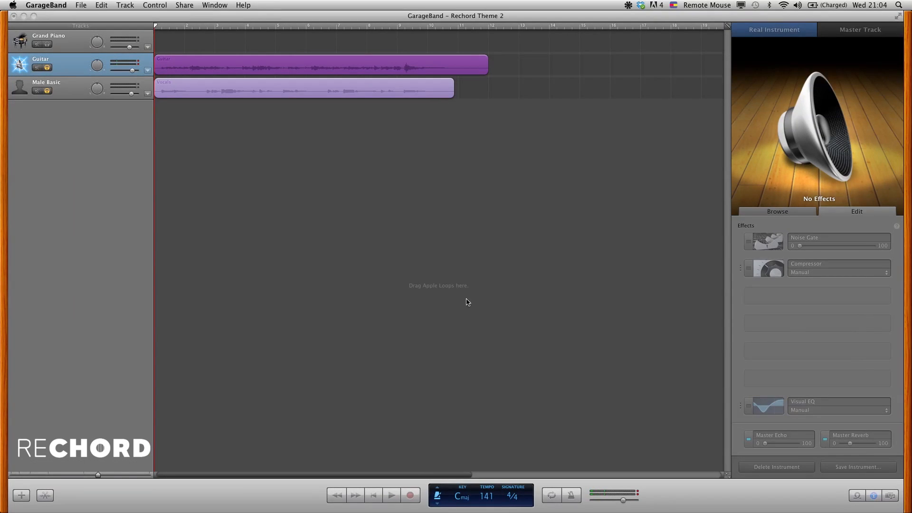
key(ctrl+Up)
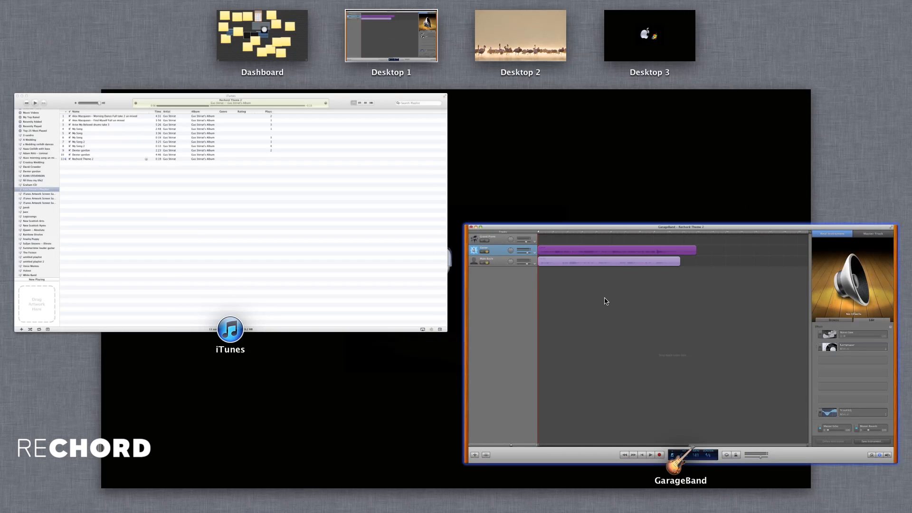
click(534, 299)
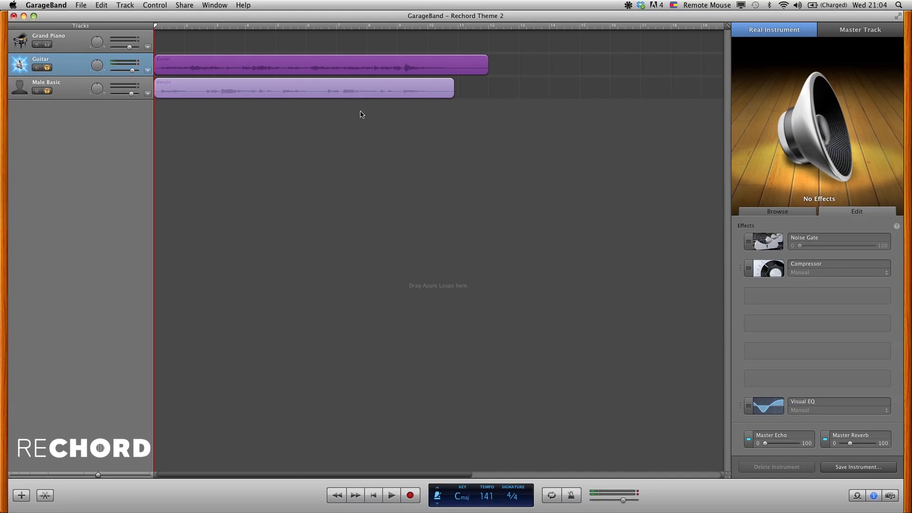